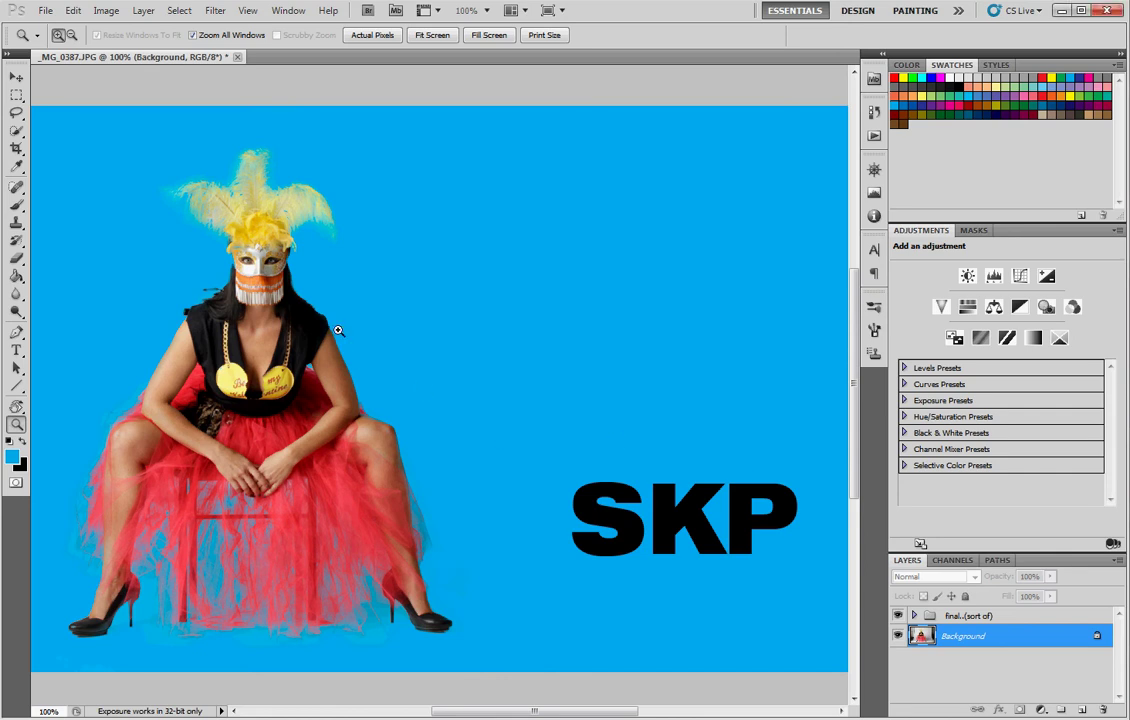
Look over the finished composite, then hide the "final..(sort of)" layer group.
left_click(238, 186)
left_click_drag(408, 654, 514, 346)
left_click(512, 343, "alt")
left_click_drag(719, 330, 526, 382)
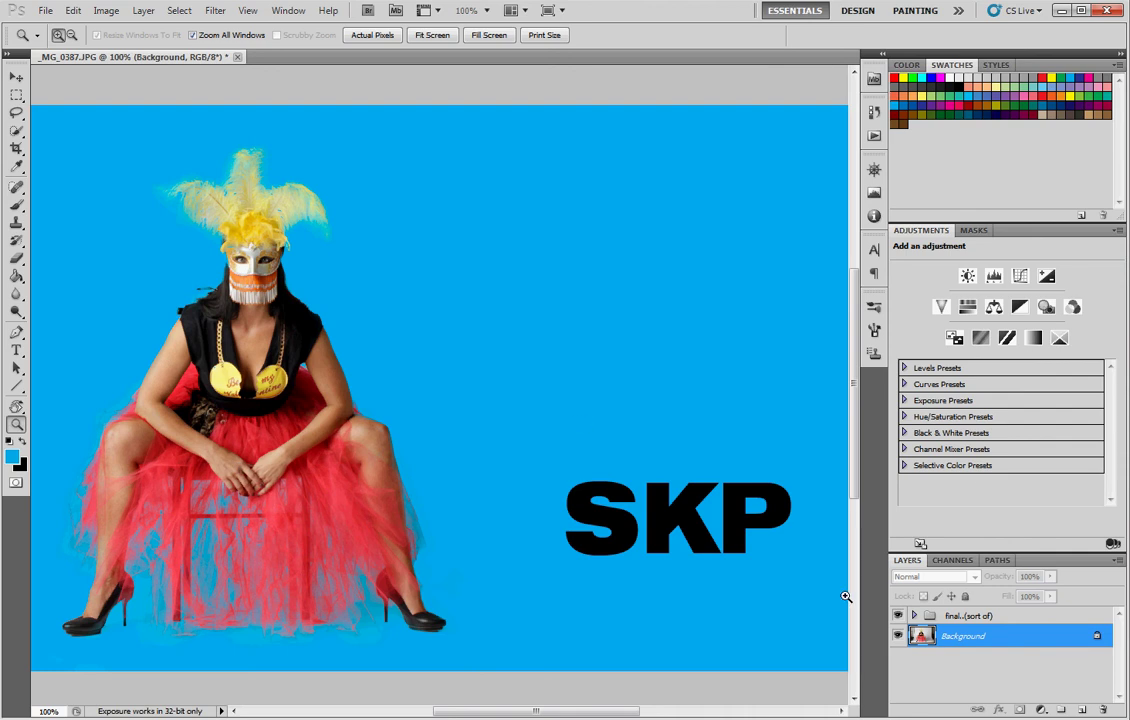
left_click(898, 616)
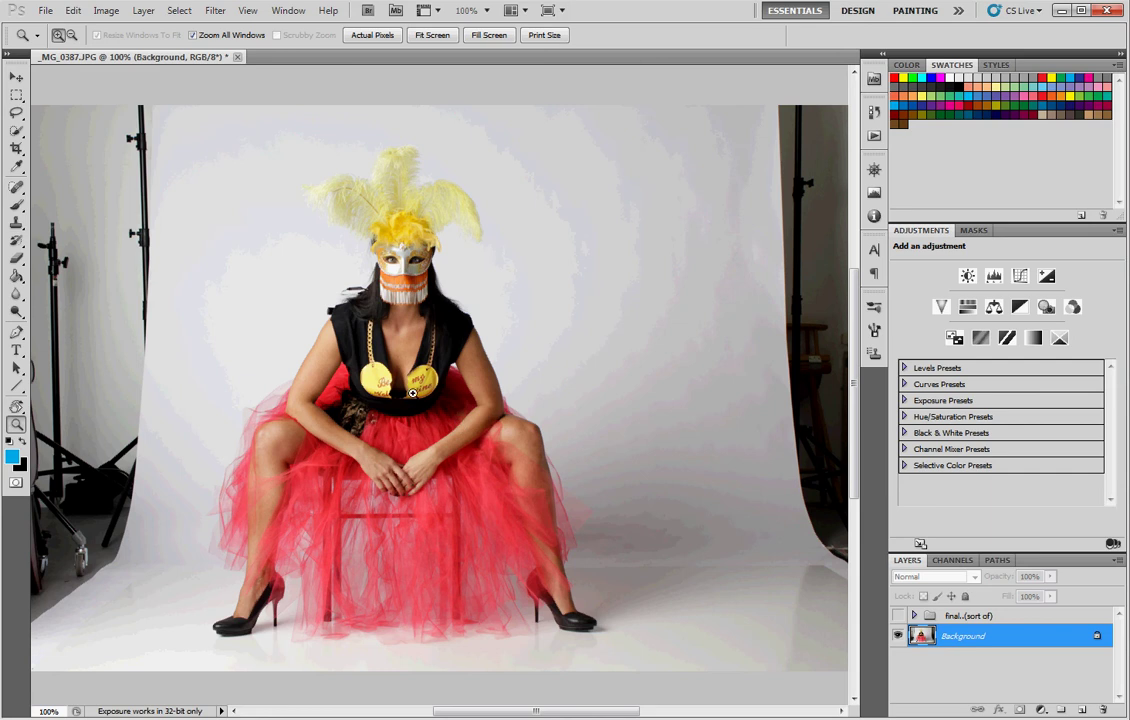
Duplicate the Background layer twice.
left_click(428, 379, "alt")
left_click(428, 379)
scroll(428, 374, "down", 1)
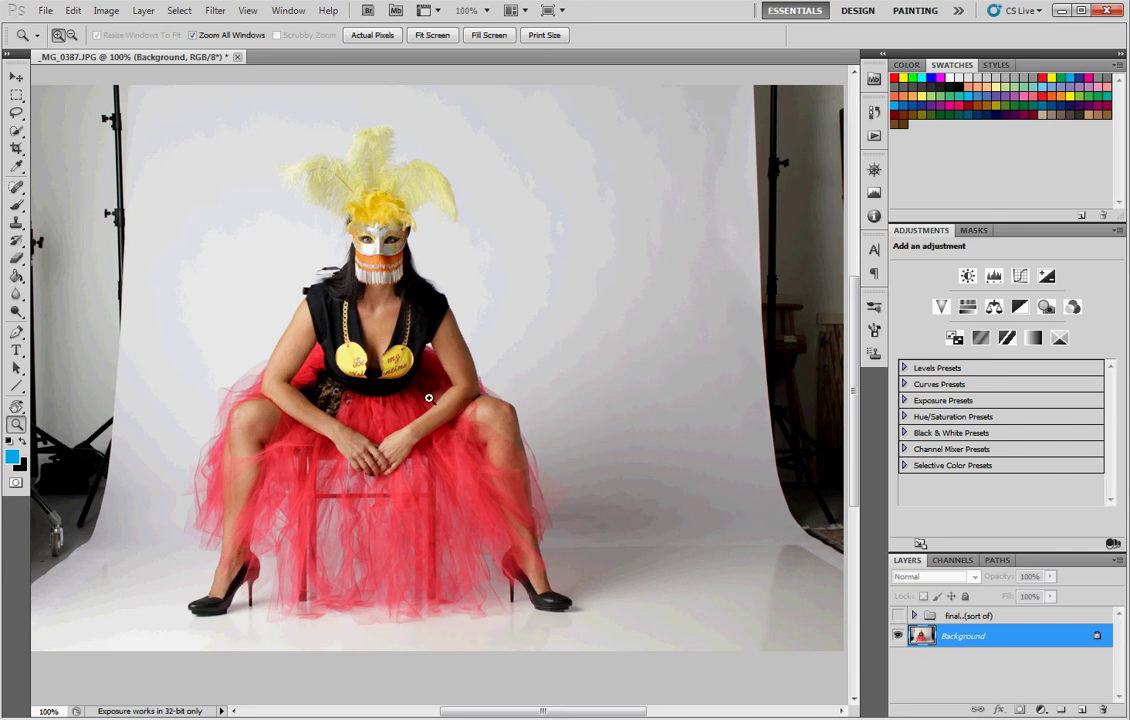
left_click(434, 398, "alt")
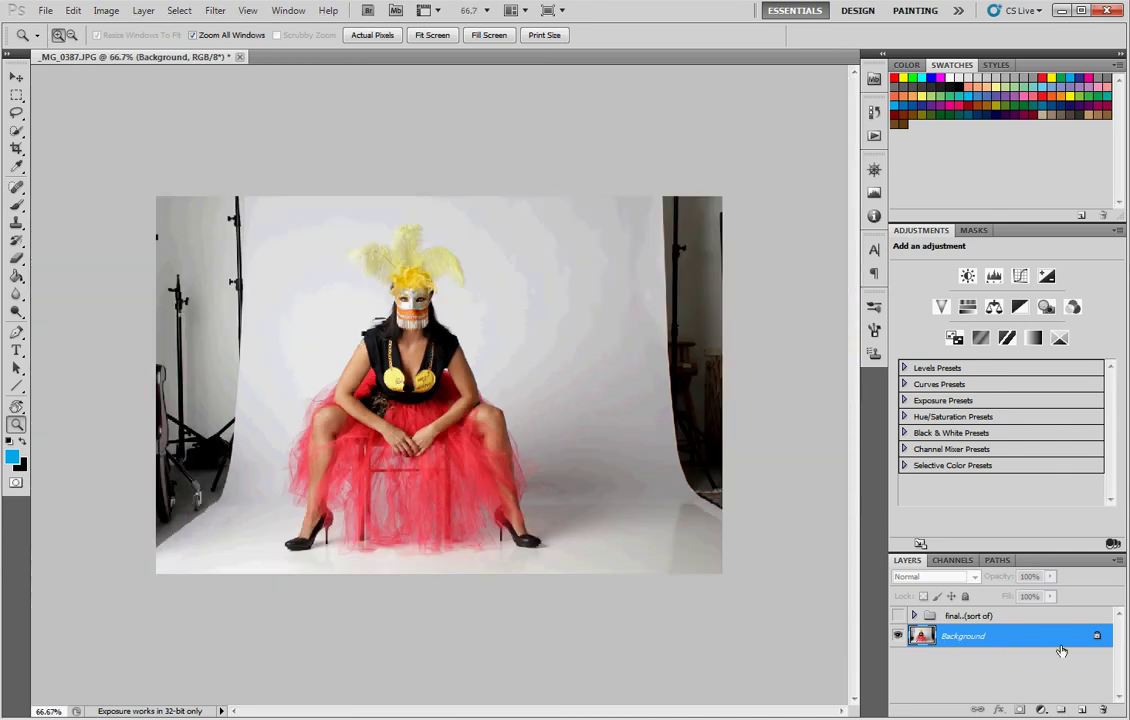
key("ctrl+j")
key("ctrl+j")
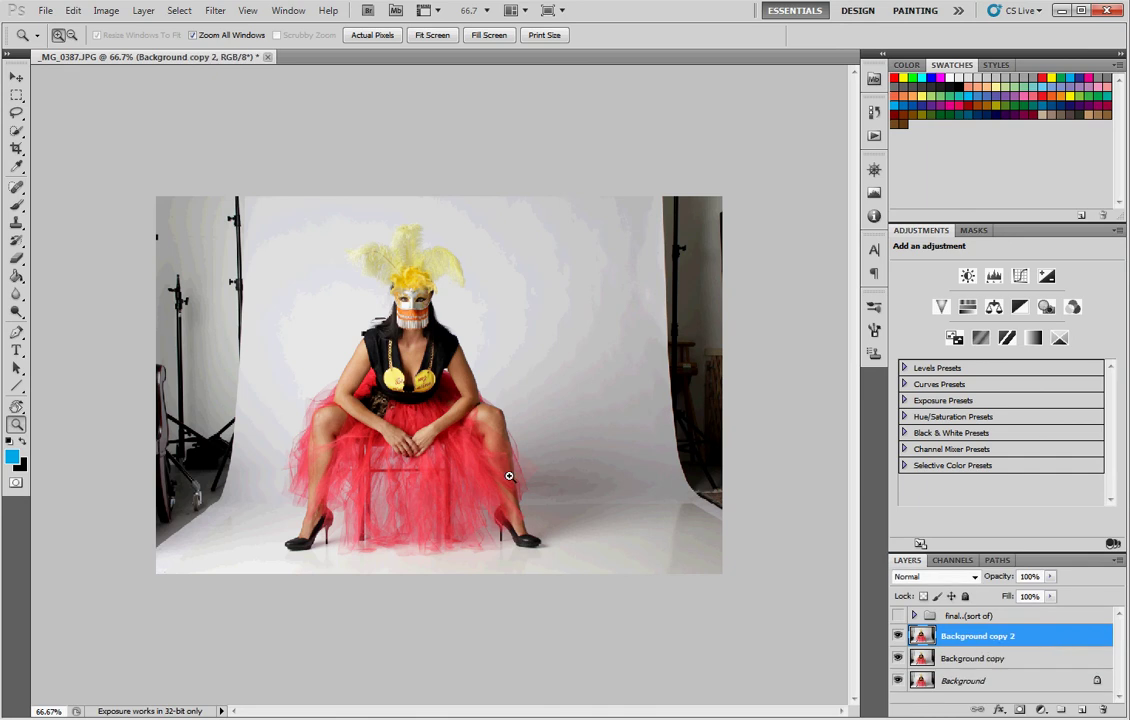
Lasso the studio backdrop left of the model on the uppermost copy and fill it with white using the default colours.
key("j")
key("l")
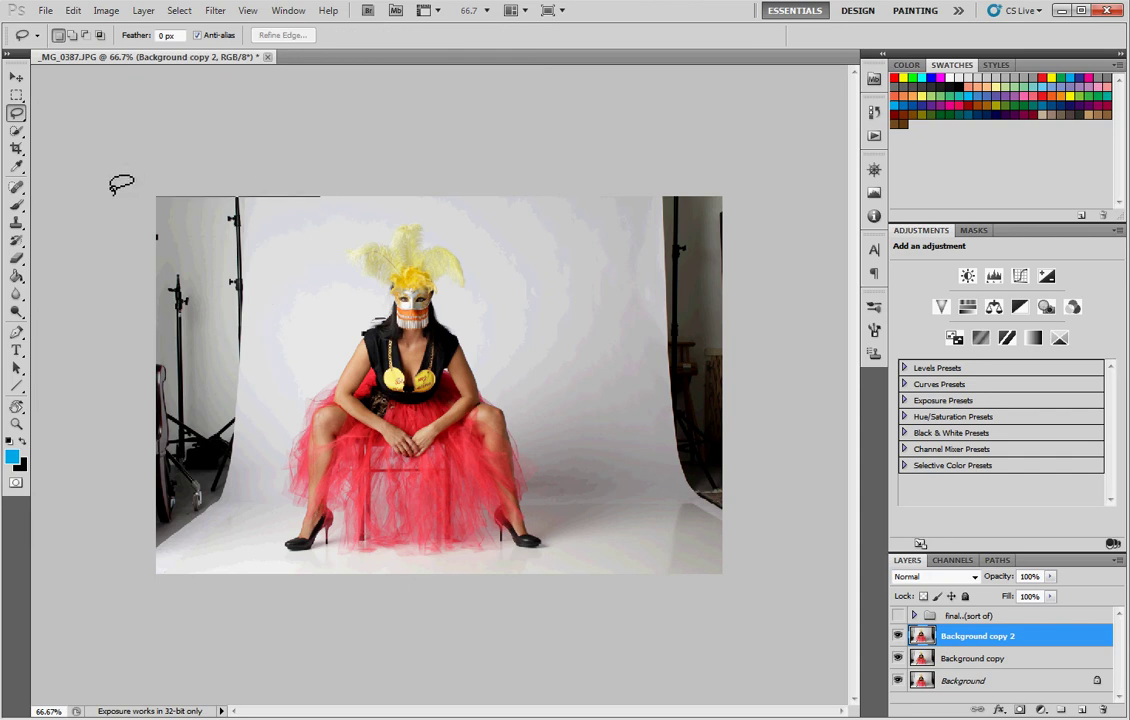
mouse_move(251, 568)
left_mouse_down()
mouse_move(258, 455)
mouse_move(345, 188)
mouse_move(330, 178)
mouse_move(150, 585)
left_mouse_up()
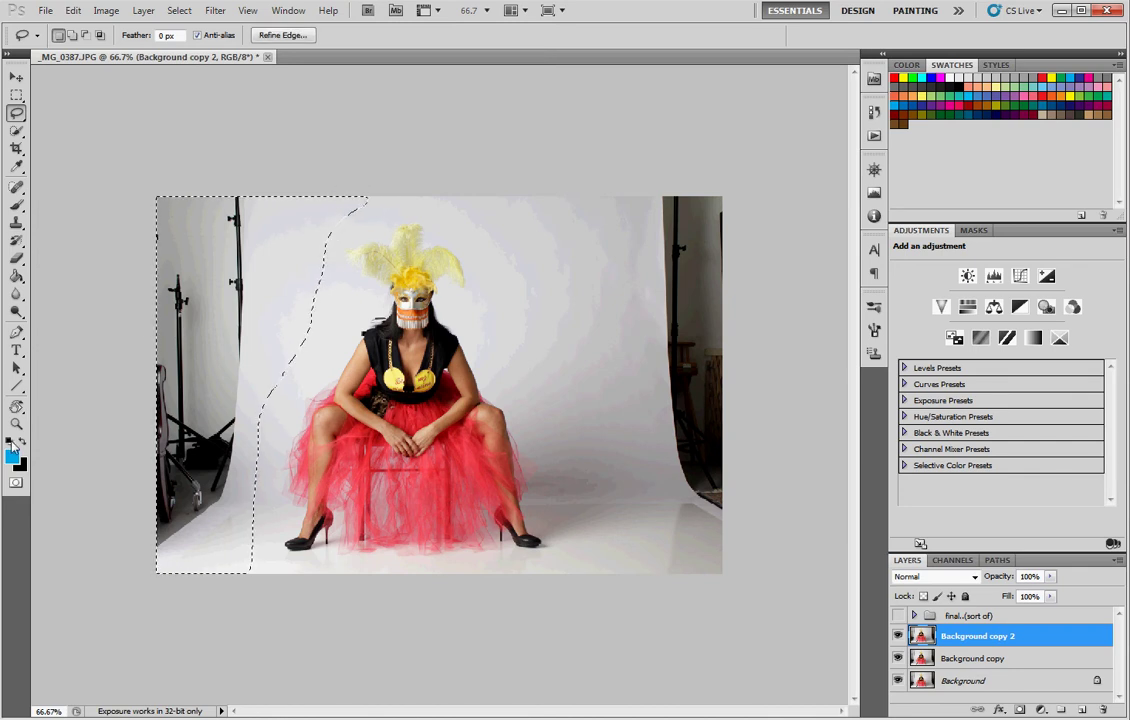
left_click(9, 441)
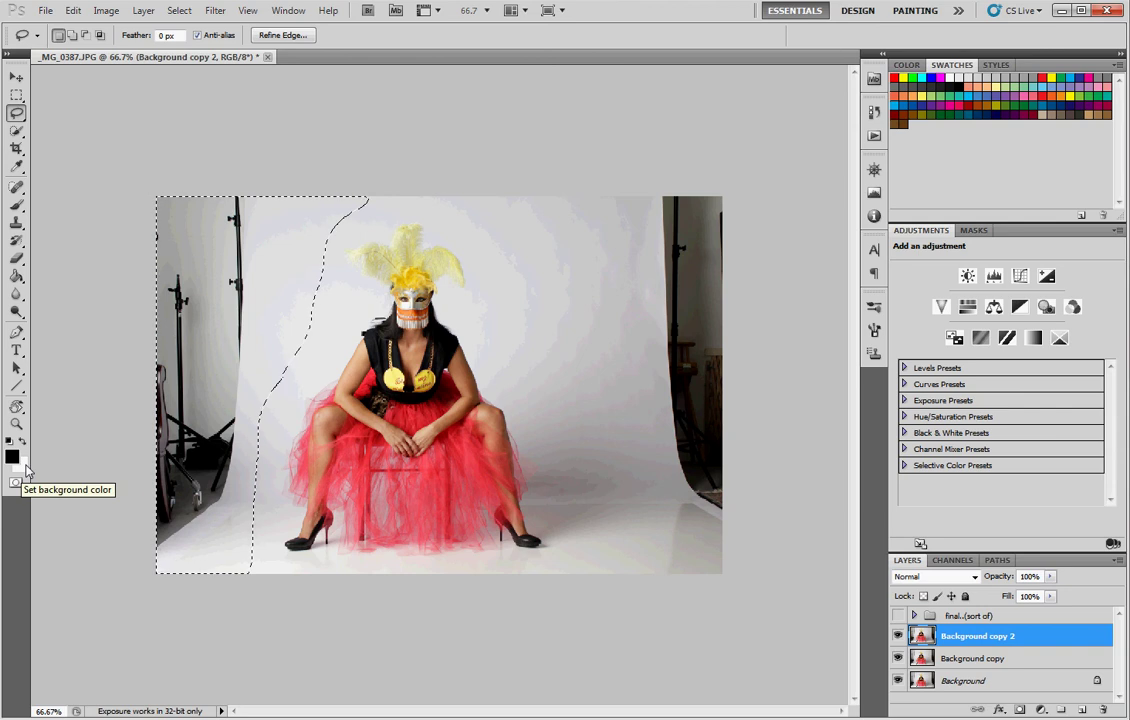
key("Delete")
key("ctrl+BackSpace")
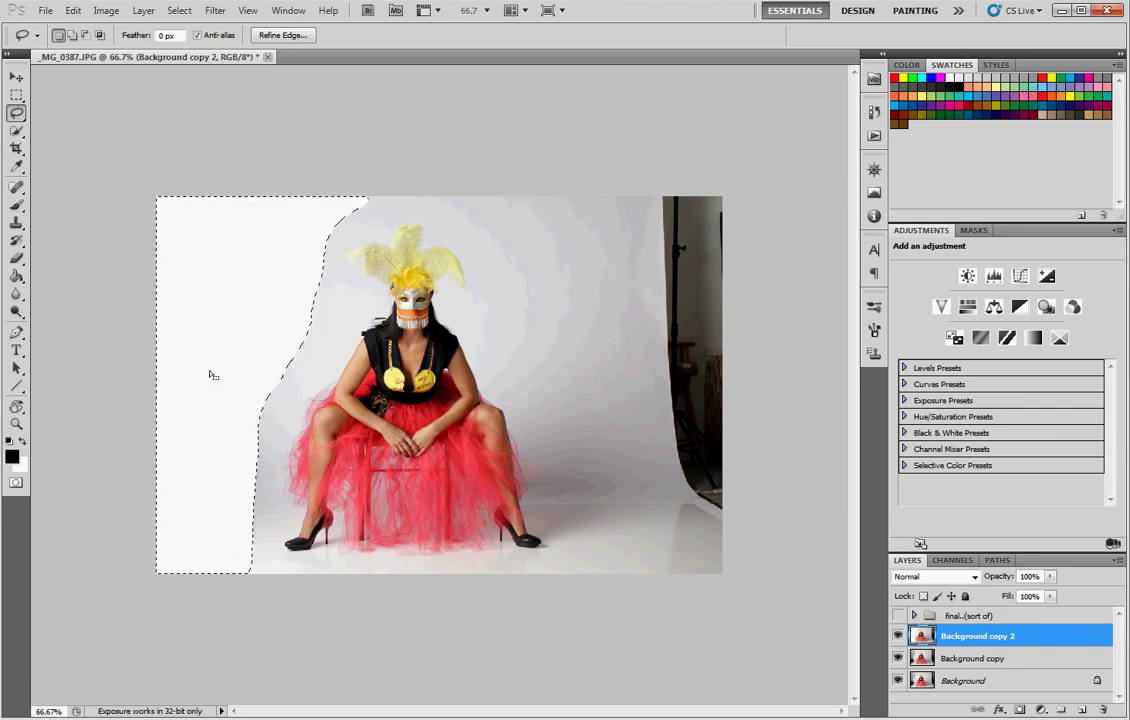
Lasso the backdrop right of the model and the strip above the headdress, filling both with white.
mouse_move(485, 196)
left_mouse_down()
mouse_move(471, 228)
mouse_move(534, 313)
mouse_move(554, 497)
mouse_move(577, 562)
mouse_move(744, 604)
mouse_move(777, 417)
mouse_move(739, 156)
left_mouse_up()
key("ctrl+BackSpace")
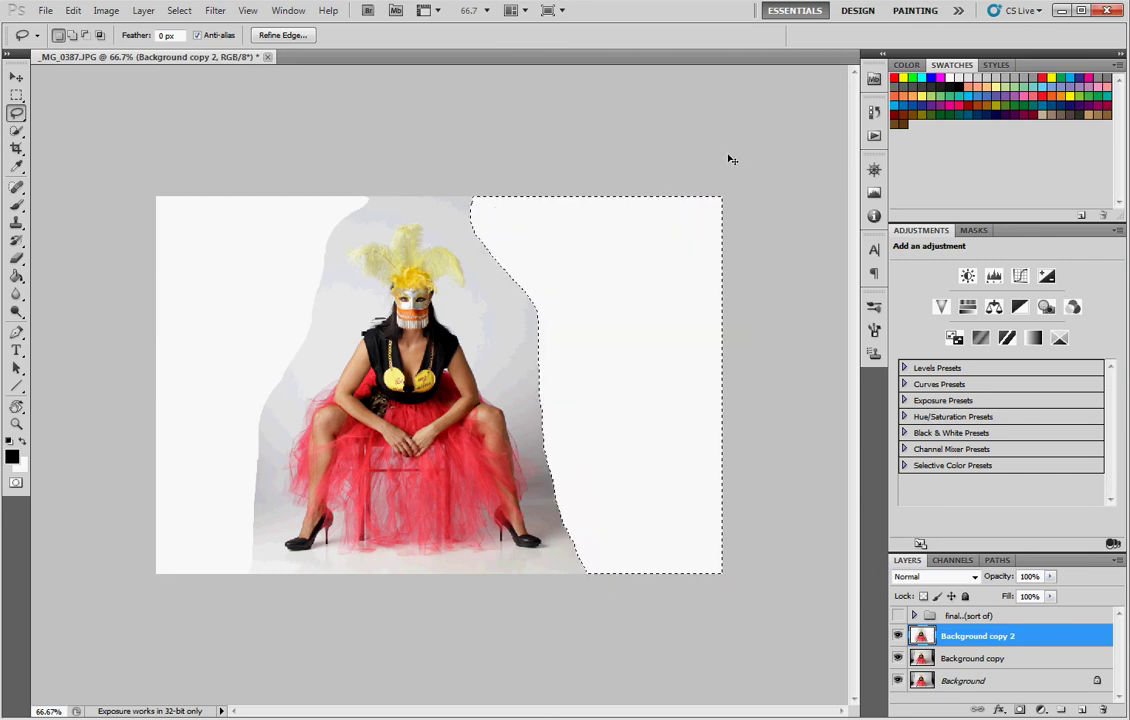
mouse_move(477, 196)
left_mouse_down()
mouse_move(375, 193)
mouse_move(359, 208)
mouse_move(376, 221)
mouse_move(497, 196)
left_mouse_up()
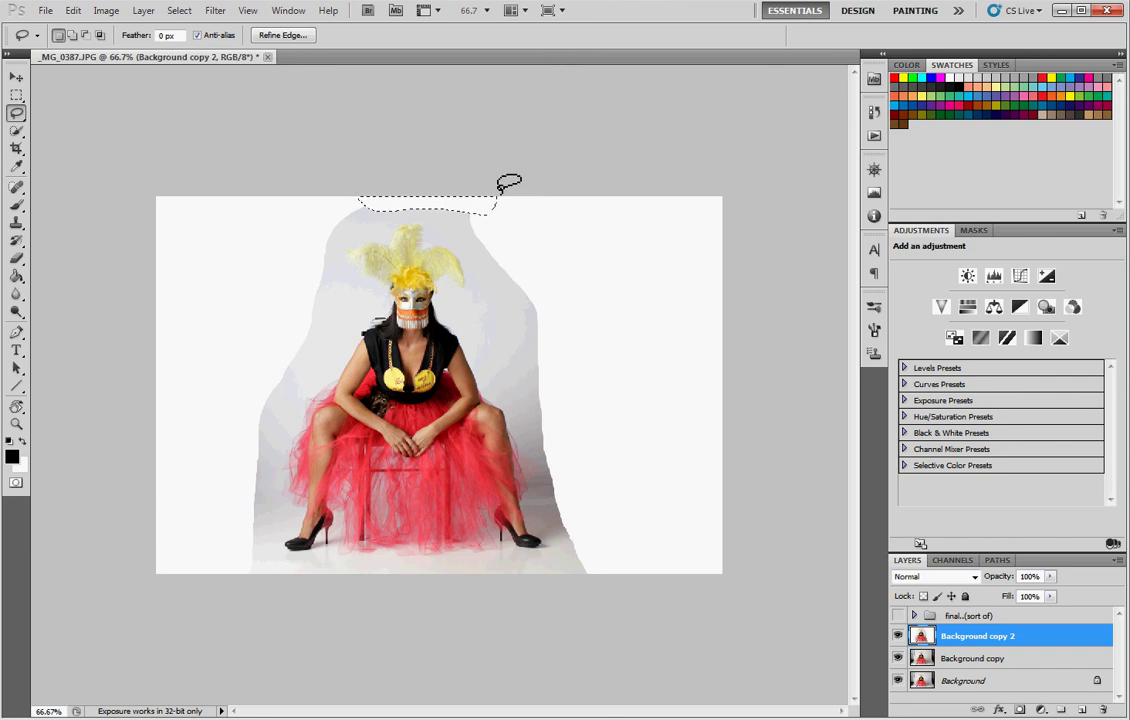
key("z")
key("ctrl+z")
Add a Black & White adjustment with Reds at -121 and Yellows at -165, and merge it into Background copy 2.
left_click(431, 345)
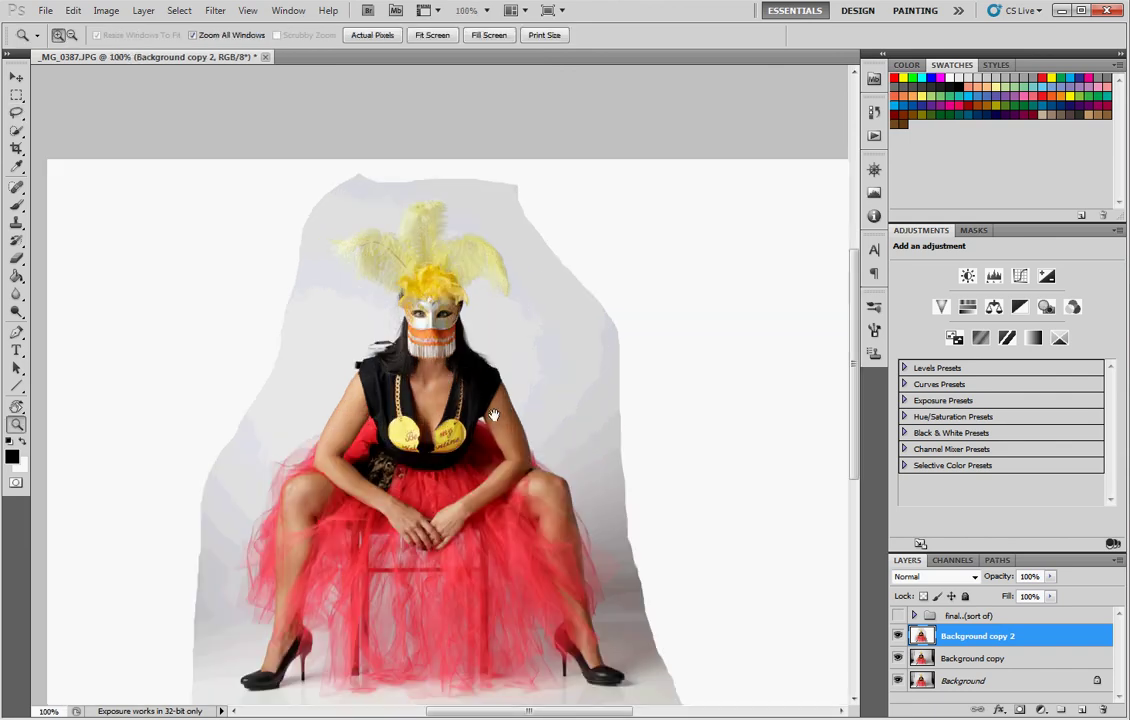
scroll(467, 371, "down", 2)
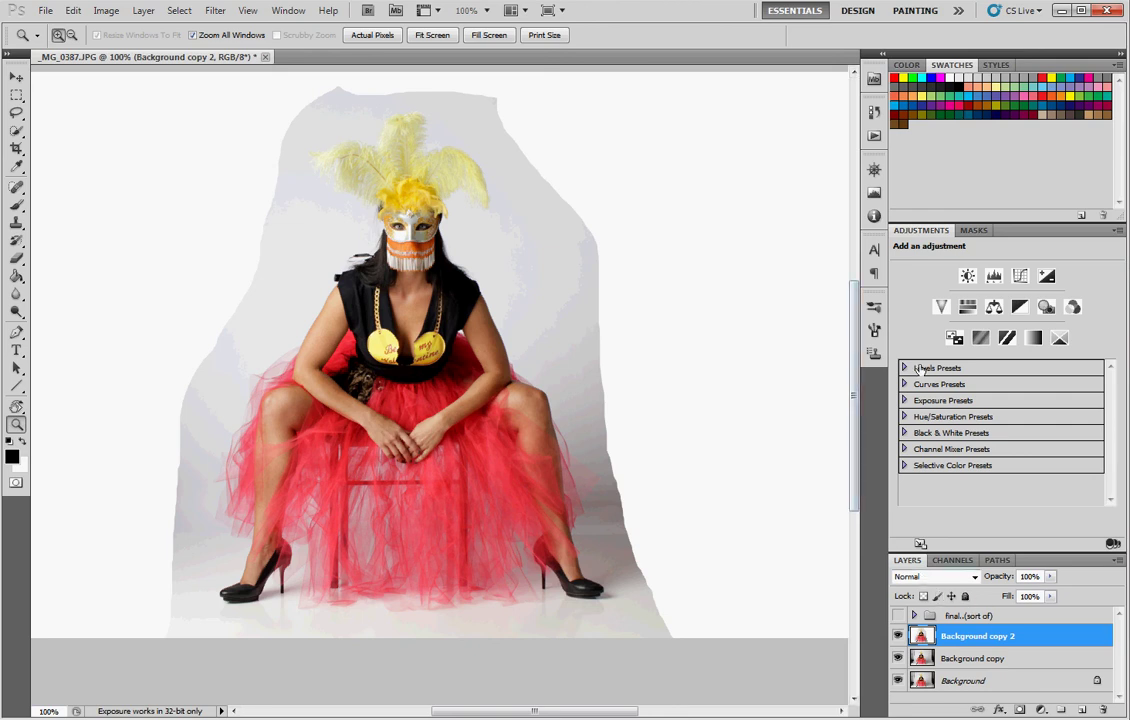
left_click(1022, 310)
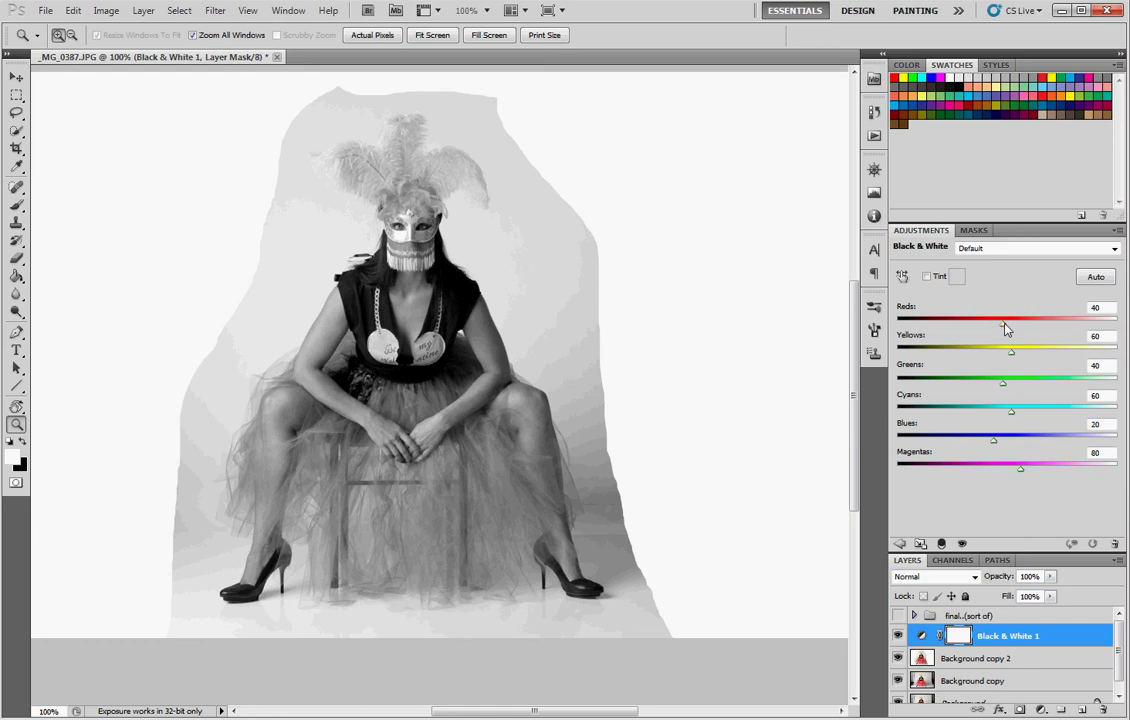
left_click_drag(1003, 327, 931, 330)
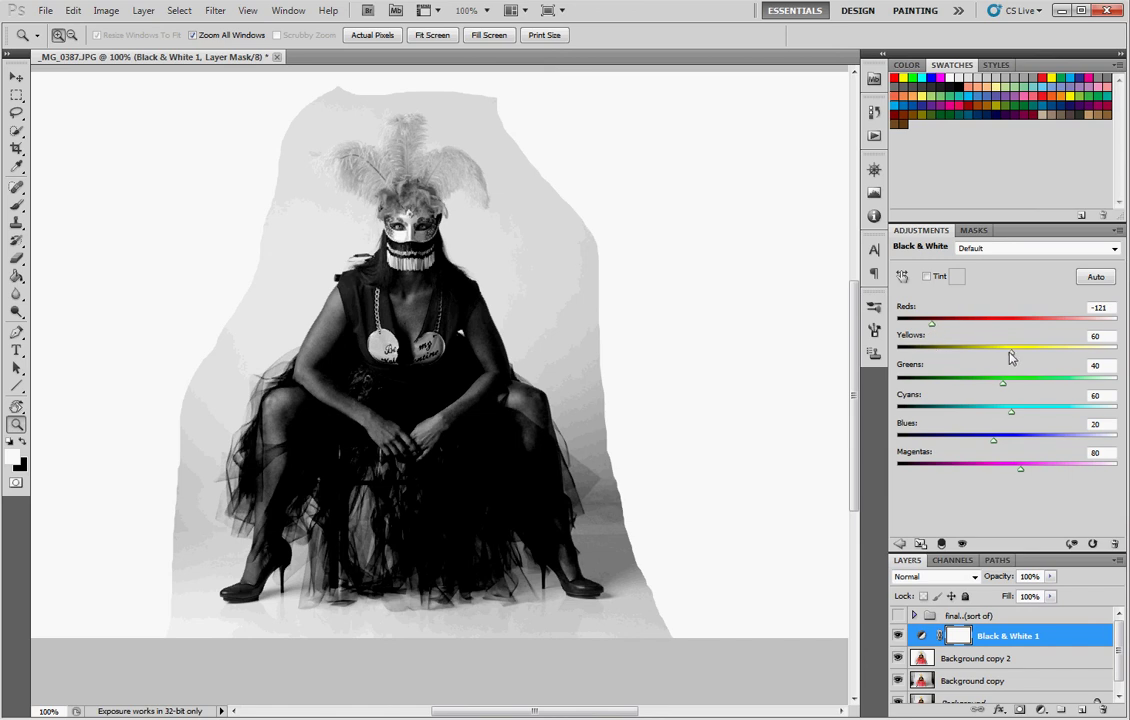
left_click_drag(1011, 355, 919, 358)
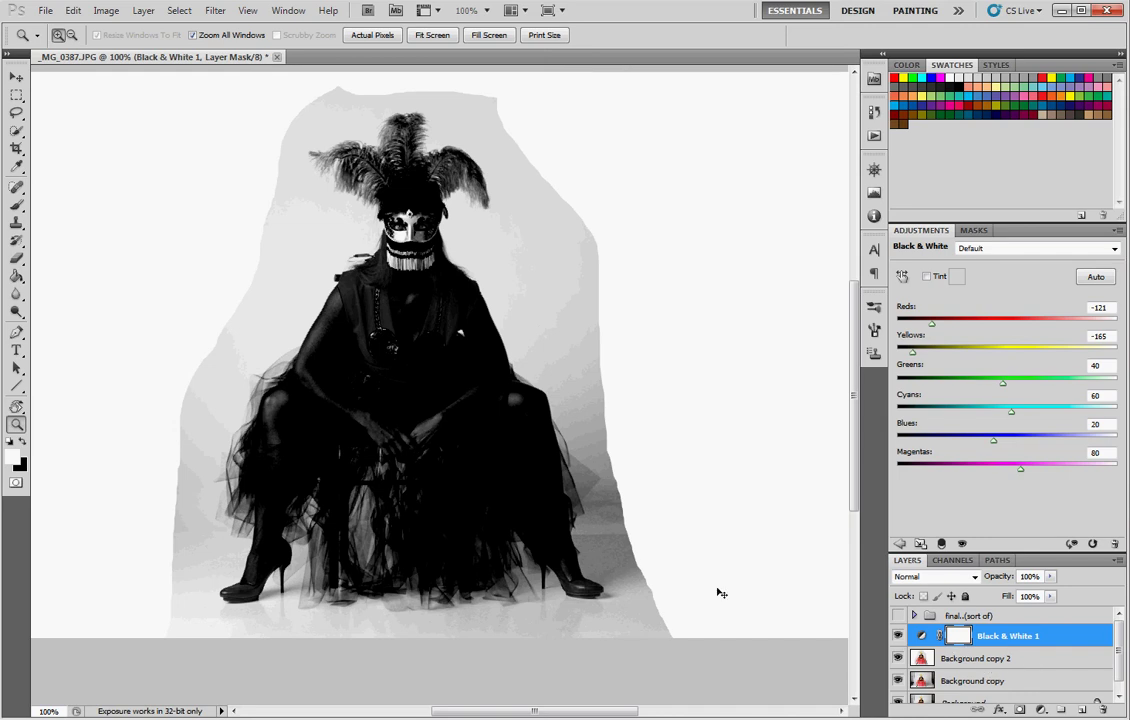
key("Delete")
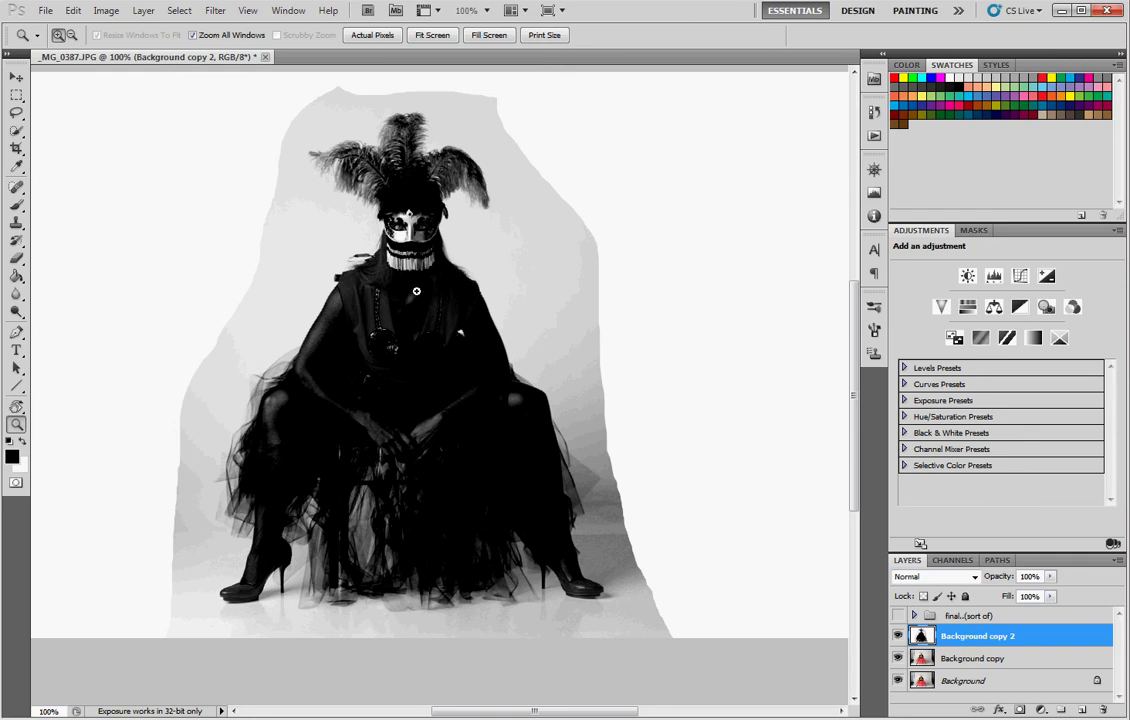
Paint black over the model's torso and arms with the Brush in Overlay mode at 100% opacity.
key("b")
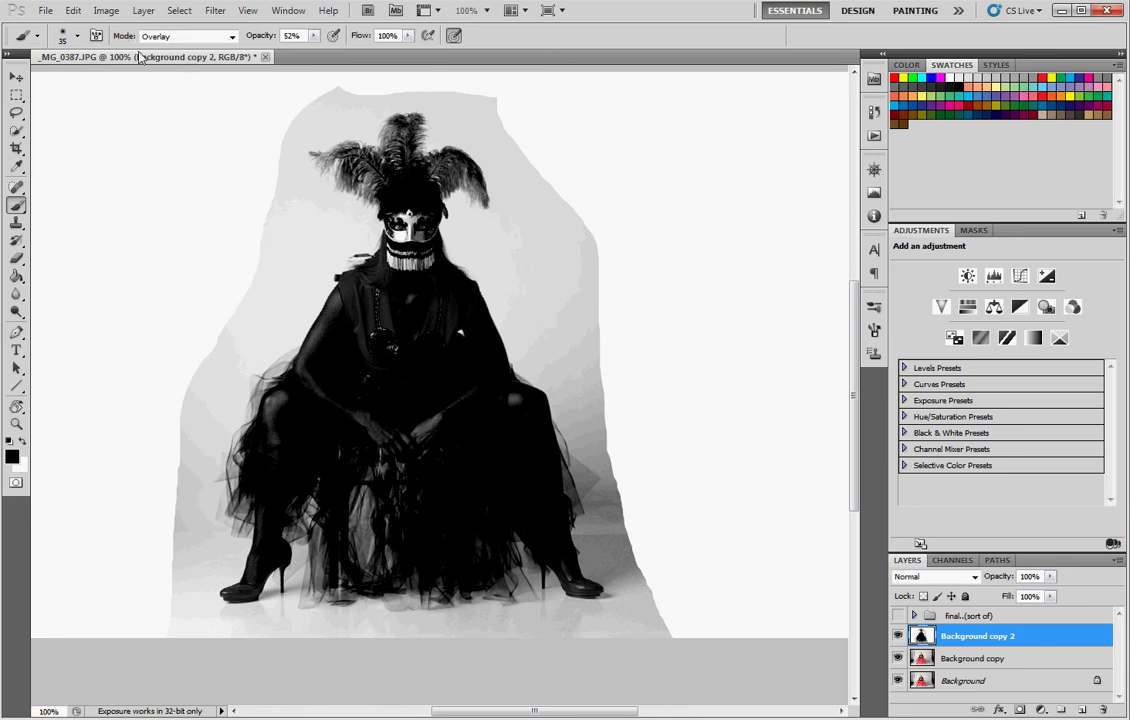
left_click(165, 38)
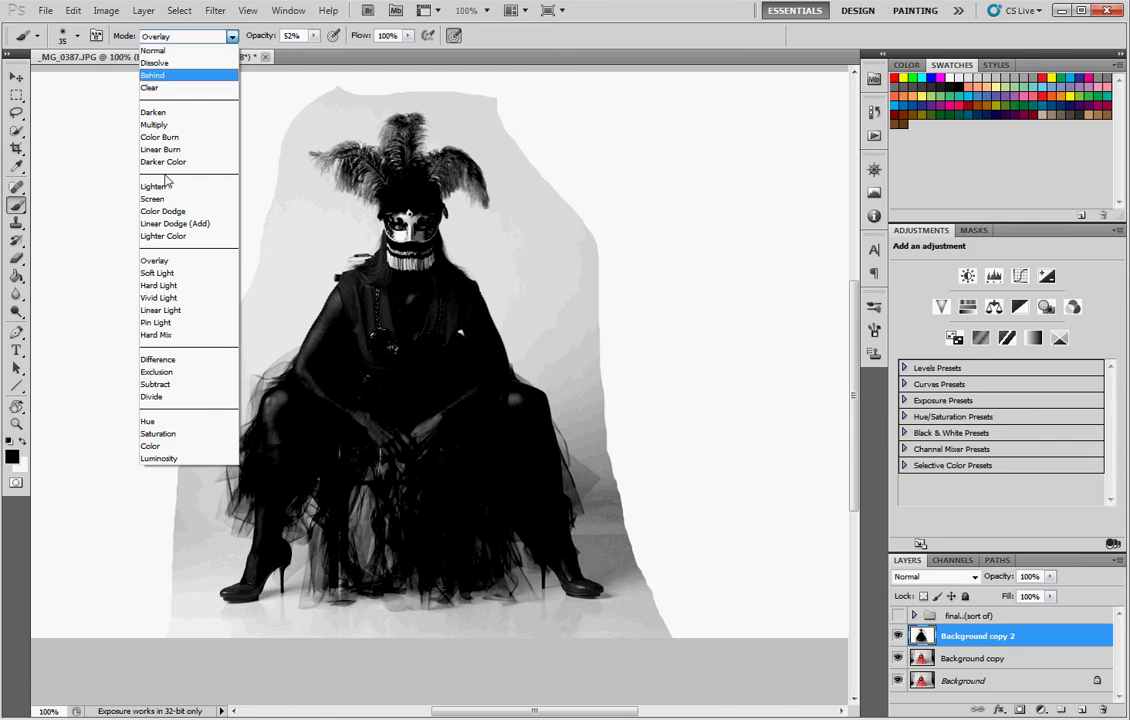
left_click(155, 260)
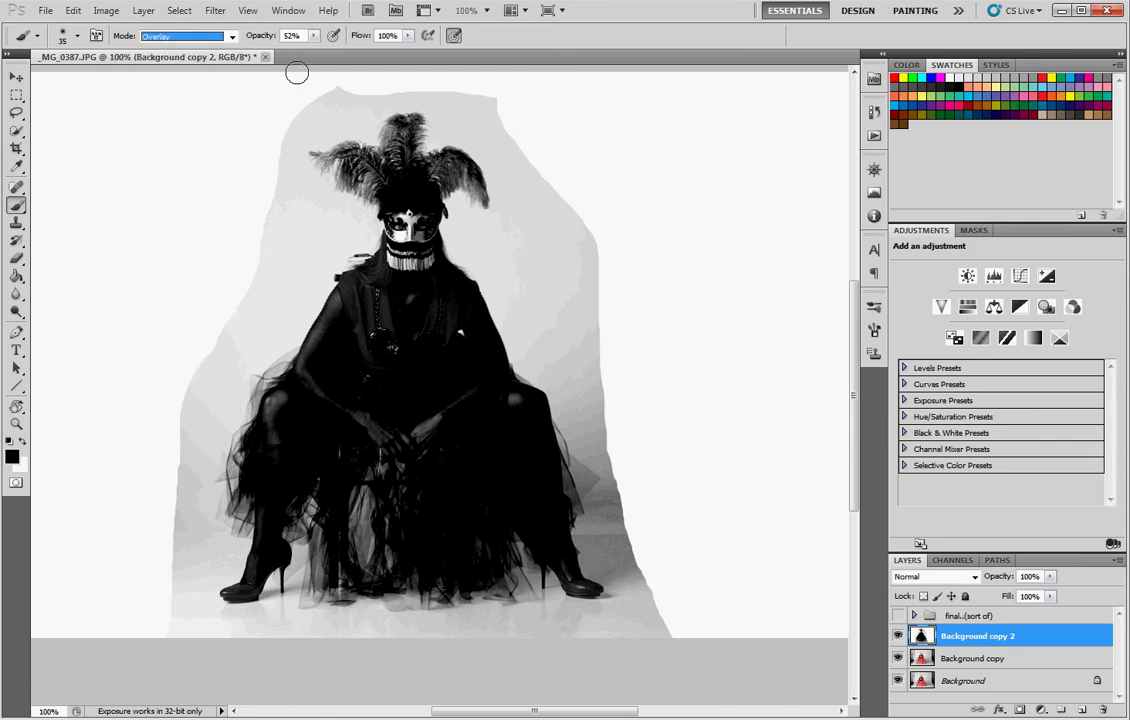
left_click_drag(260, 38, 303, 36)
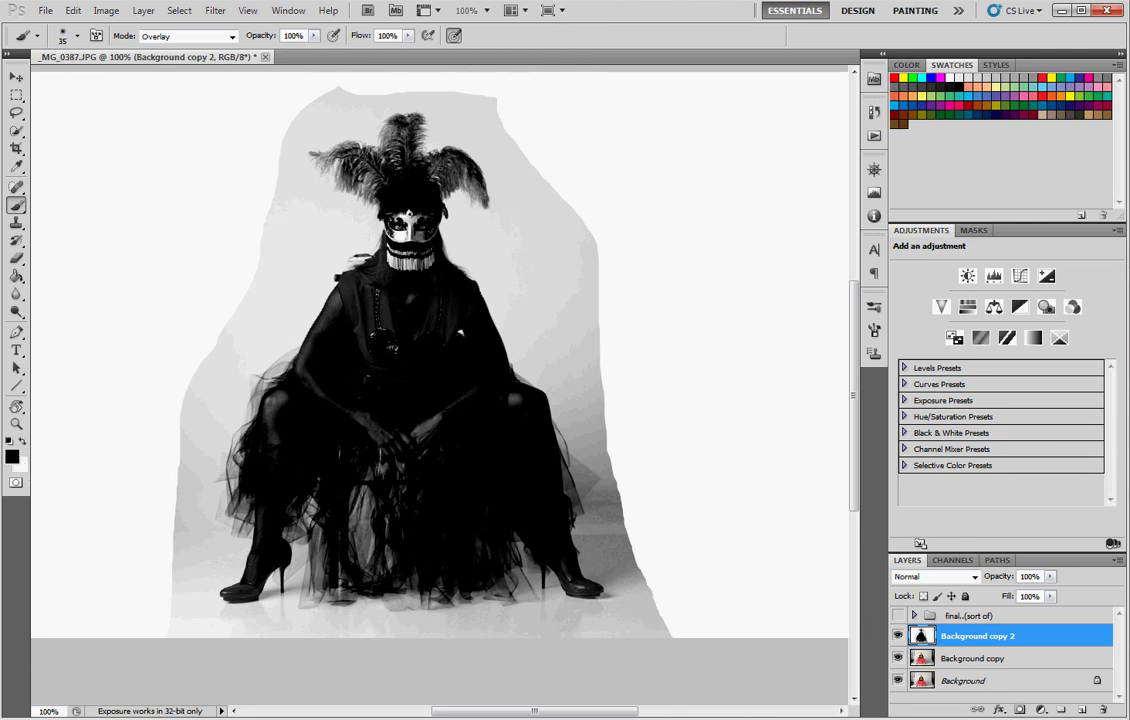
mouse_move(344, 308)
left_mouse_down()
mouse_move(315, 346)
mouse_move(305, 335)
mouse_move(322, 321)
left_mouse_up()
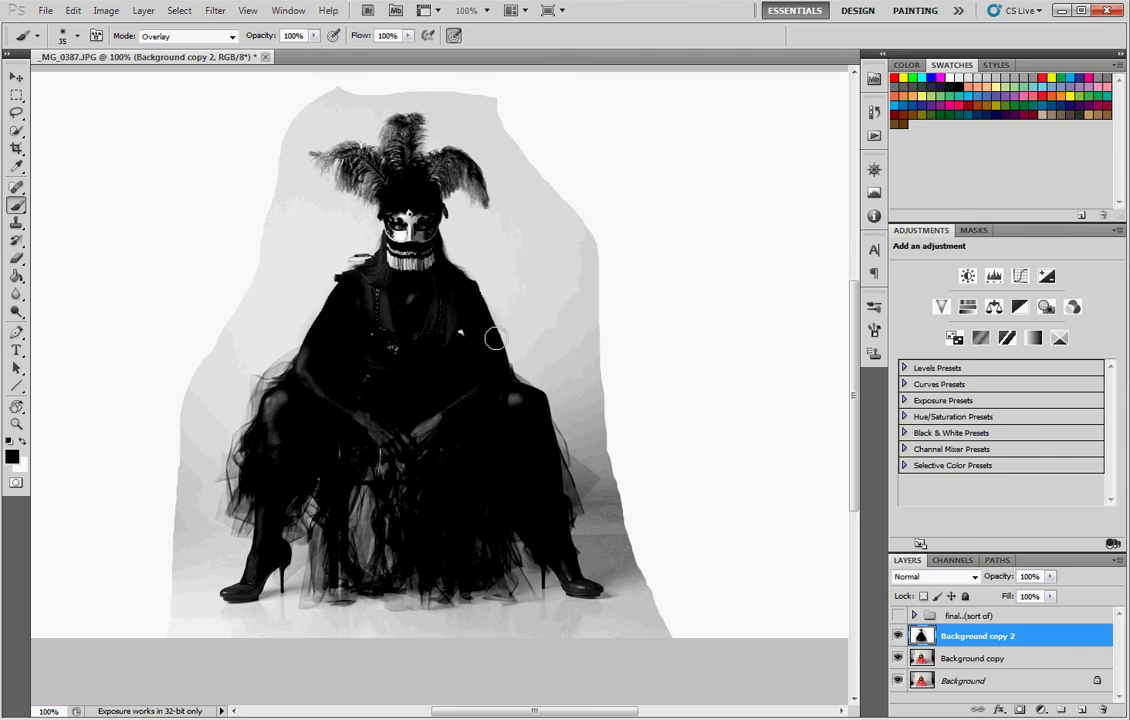
mouse_move(474, 391)
left_mouse_down()
mouse_move(443, 434)
mouse_move(410, 442)
mouse_move(359, 428)
mouse_move(368, 414)
mouse_move(413, 405)
mouse_move(375, 357)
mouse_move(378, 293)
mouse_move(432, 303)
mouse_move(453, 337)
mouse_move(458, 310)
mouse_move(429, 300)
mouse_move(404, 313)
mouse_move(368, 298)
mouse_move(419, 200)
mouse_move(416, 234)
left_mouse_up()
Darken the inner part of the headdress's left feather with black Overlay brush strokes.
key("z")
left_click_drag(280, 101, 530, 250)
scroll(517, 254, "up", 3)
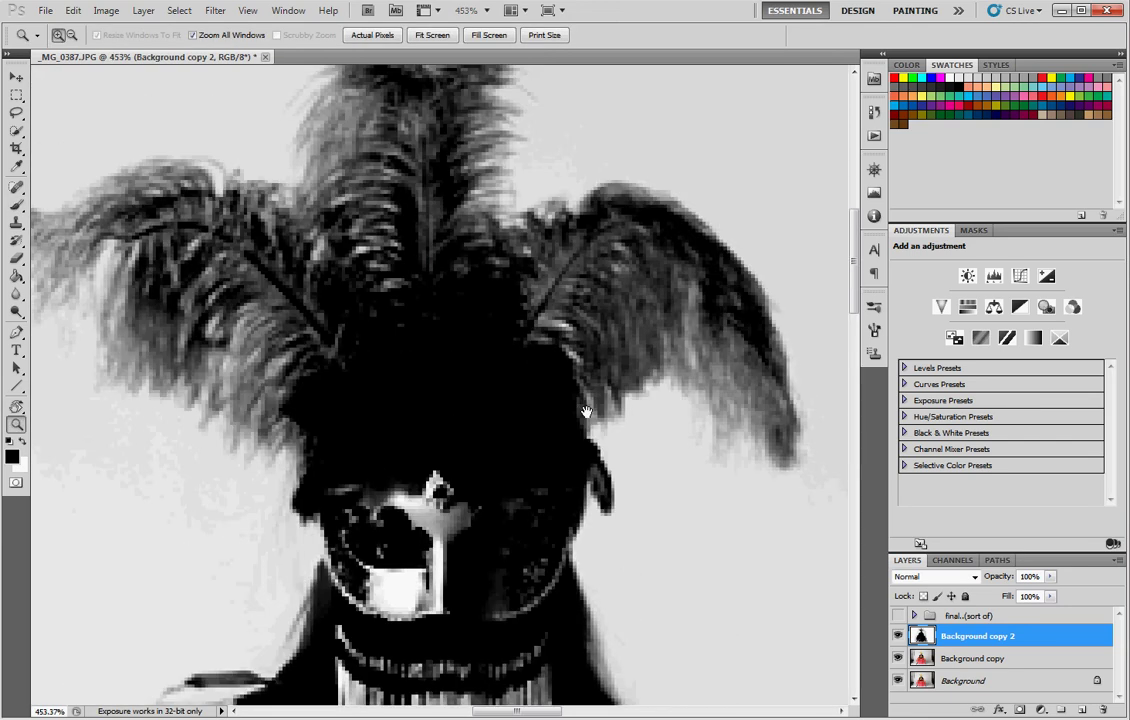
left_click(487, 359, "alt")
scroll(517, 360, "up", 2)
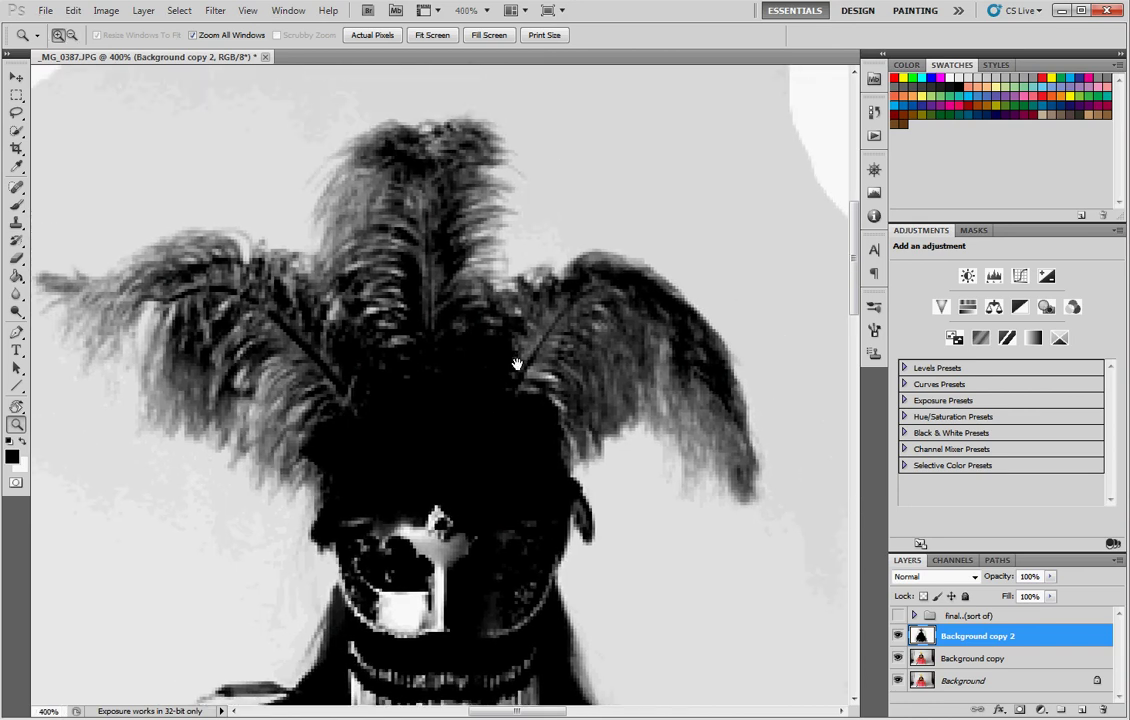
key("b")
mouse_move(270, 350)
left_mouse_down()
mouse_move(322, 399)
mouse_move(225, 300)
mouse_move(185, 300)
mouse_move(295, 440)
left_mouse_up()
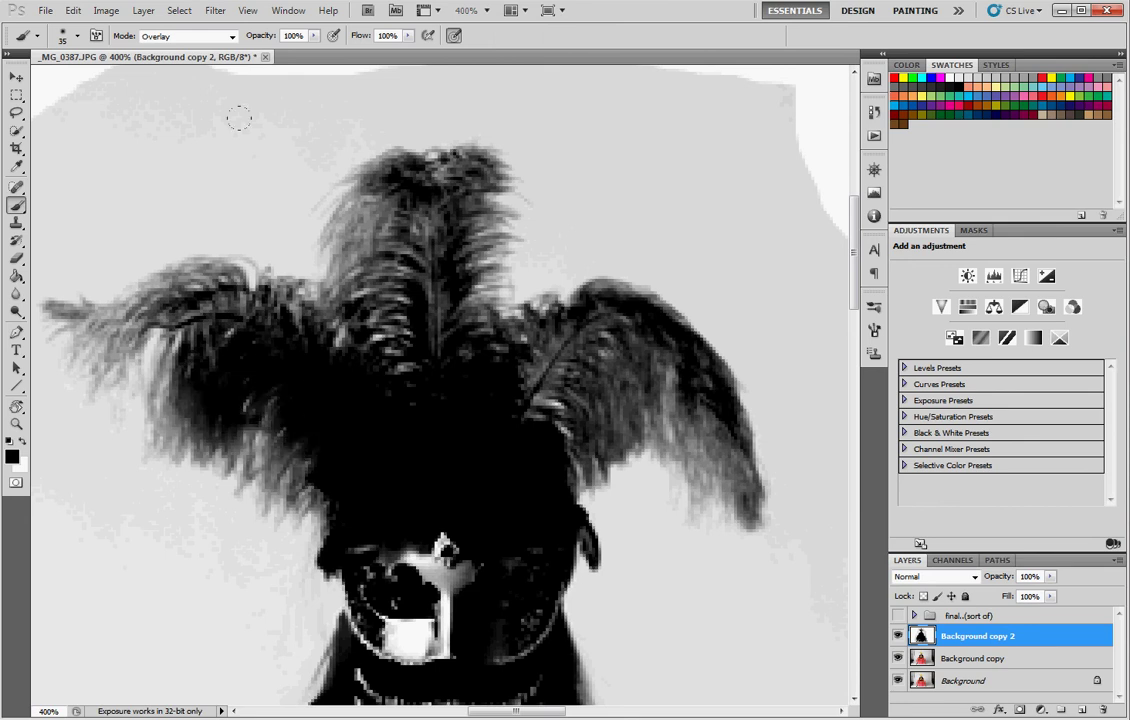
Lower the brush opacity to 53% and darken the headdress's centre and right feathers with black.
mouse_move(278, 40)
left_mouse_down()
mouse_move(188, 37)
mouse_move(228, 42)
left_mouse_up()
mouse_move(400, 219)
left_mouse_down()
mouse_move(396, 325)
mouse_move(394, 175)
left_mouse_up()
mouse_move(360, 322)
left_mouse_down()
mouse_move(325, 285)
mouse_move(300, 225)
mouse_move(320, 170)
mouse_move(390, 165)
mouse_move(441, 208)
left_mouse_up()
mouse_move(436, 284)
left_mouse_down()
mouse_move(506, 362)
mouse_move(544, 338)
mouse_move(553, 316)
mouse_move(488, 398)
mouse_move(513, 354)
mouse_move(591, 330)
mouse_move(637, 352)
left_mouse_up()
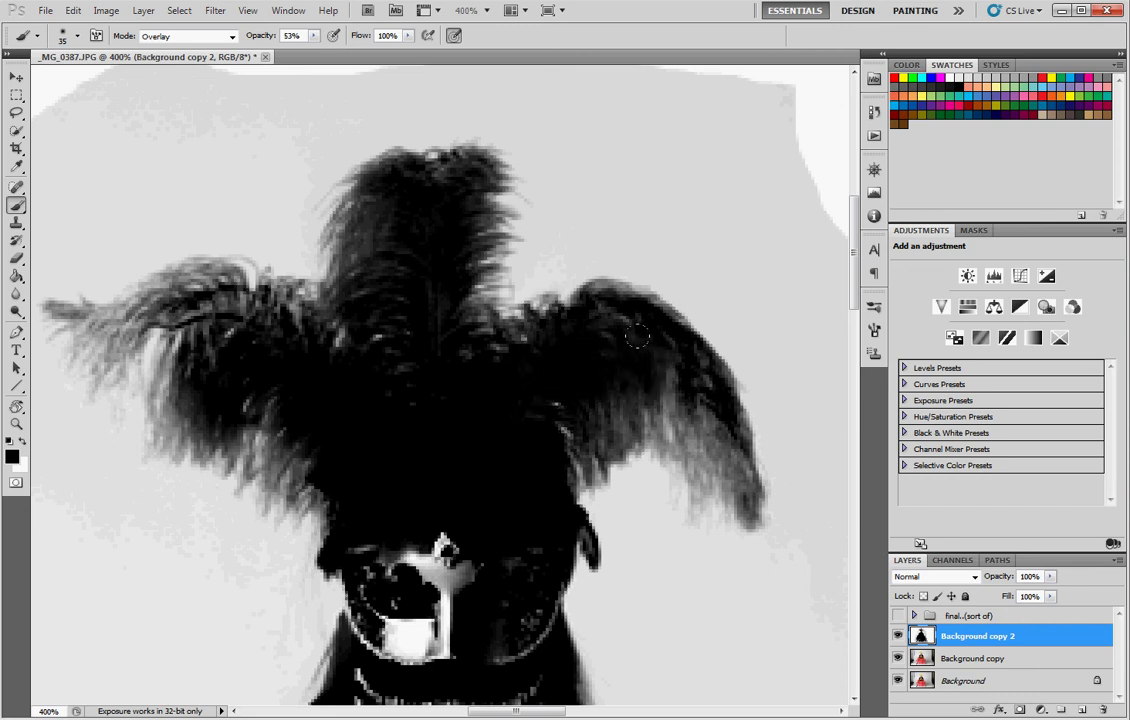
Switch to white and paint the backdrop around the top of the centre feather, raising the brush opacity to 100%.
key("x")
mouse_move(245, 200)
left_mouse_down()
mouse_move(236, 140)
mouse_move(240, 152)
left_mouse_up()
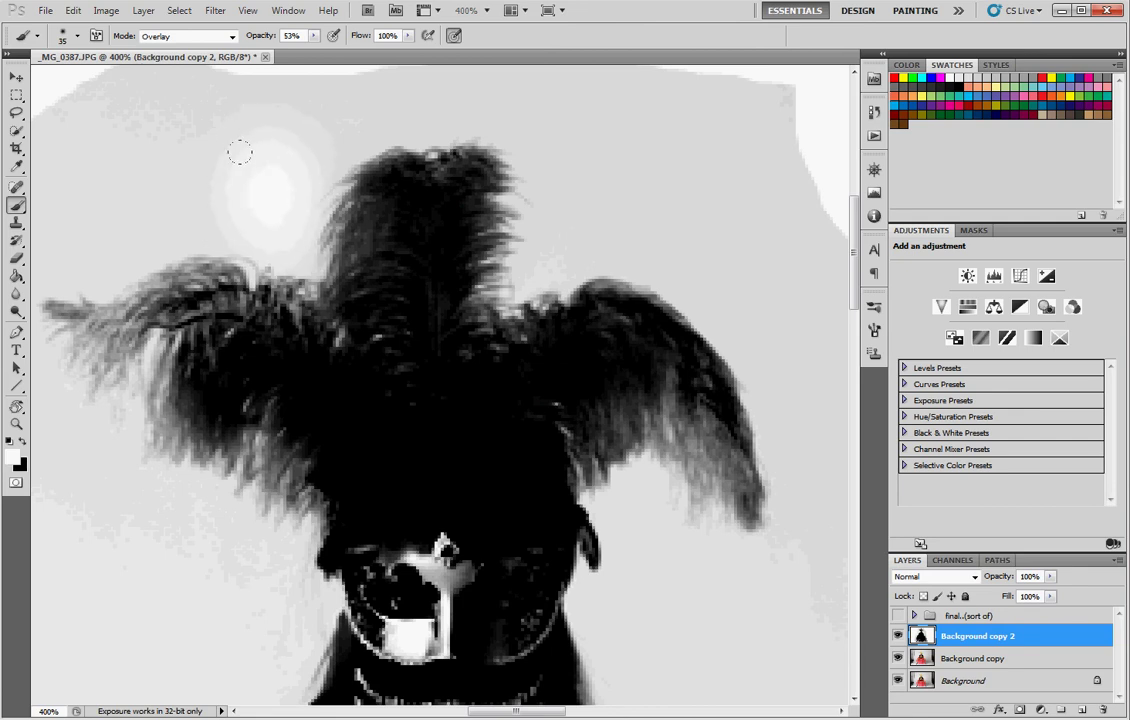
left_click_drag(256, 35, 390, 36)
mouse_move(242, 184)
left_mouse_down()
mouse_move(240, 117)
mouse_move(232, 157)
mouse_move(231, 123)
mouse_move(284, 171)
mouse_move(237, 164)
mouse_move(307, 72)
mouse_move(263, 117)
mouse_move(391, 62)
mouse_move(454, 62)
mouse_move(520, 88)
mouse_move(540, 134)
mouse_move(549, 110)
mouse_move(537, 191)
mouse_move(567, 161)
left_mouse_up()
Using a 35 px brush at 0% hardness, whiten the backdrop around the right feather, neck and right shoulder.
right_click(547, 168)
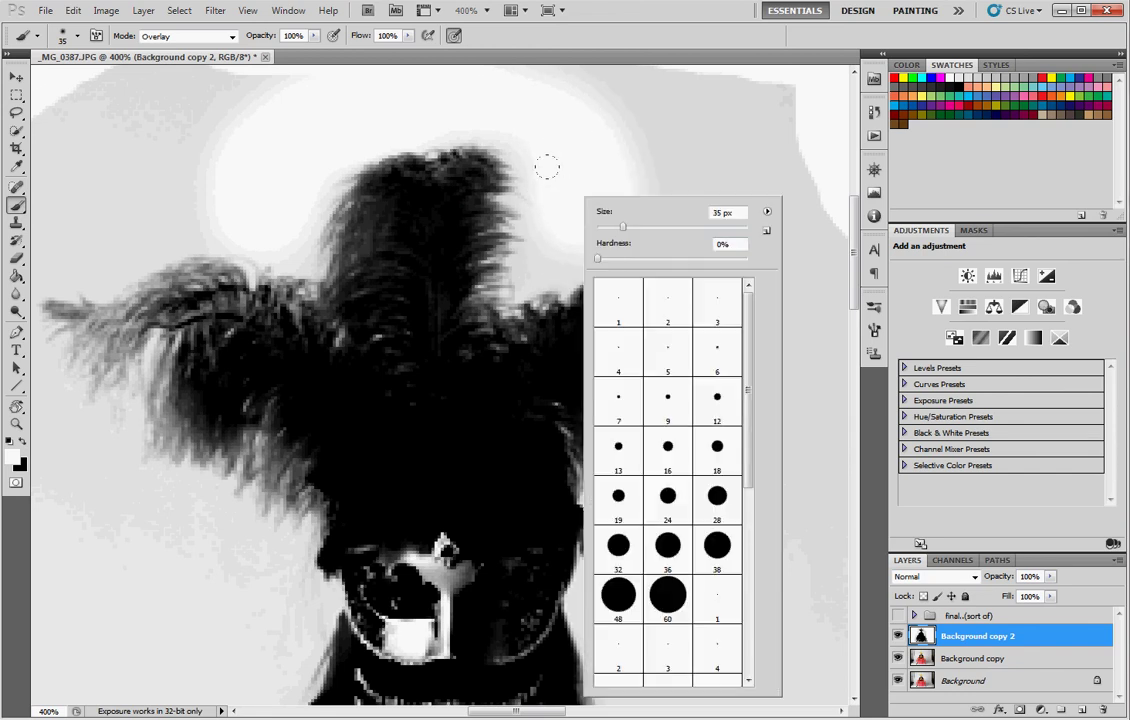
left_click(598, 258)
key("Return")
mouse_move(572, 196)
left_mouse_down()
mouse_move(683, 214)
mouse_move(624, 185)
mouse_move(658, 207)
mouse_move(696, 210)
mouse_move(601, 112)
mouse_move(634, 201)
mouse_move(596, 179)
mouse_move(617, 177)
mouse_move(579, 180)
mouse_move(716, 252)
left_mouse_up()
mouse_move(762, 547)
left_mouse_down()
mouse_move(717, 277)
mouse_move(560, 293)
mouse_move(578, 260)
mouse_move(560, 374)
mouse_move(613, 368)
mouse_move(719, 451)
mouse_move(585, 449)
mouse_move(593, 303)
mouse_move(532, 60)
mouse_move(500, 285)
mouse_move(429, 328)
mouse_move(519, 418)
left_mouse_up()
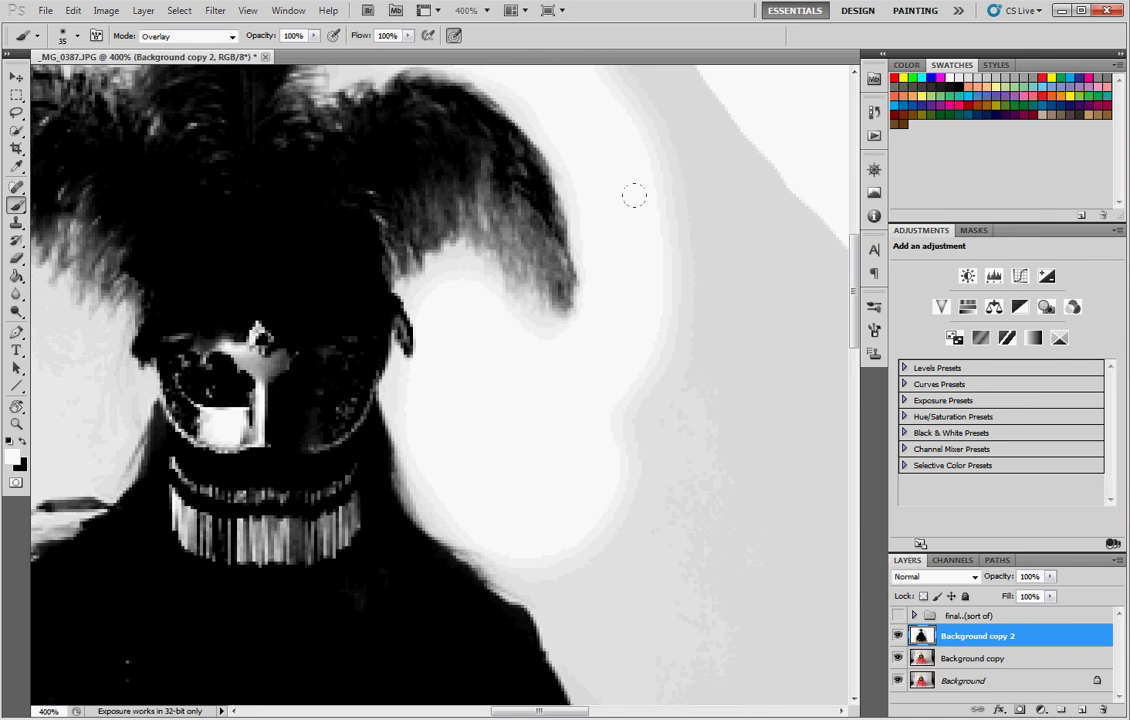
scroll(492, 368, "down", 4)
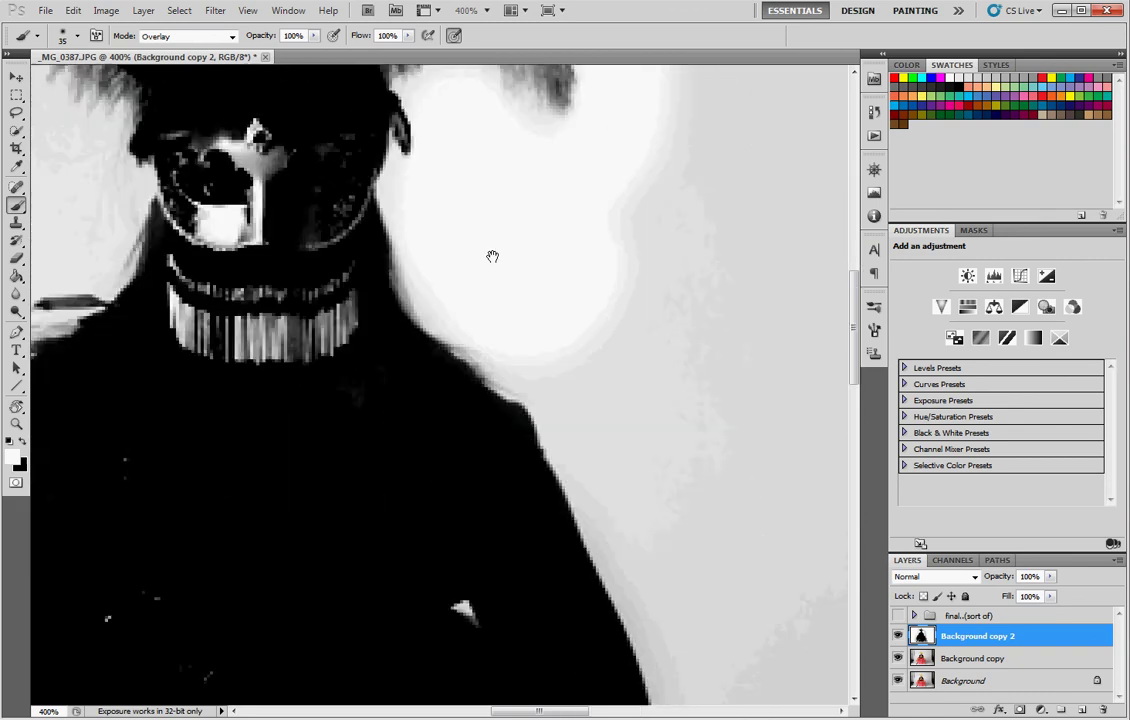
mouse_move(512, 290)
left_mouse_down()
mouse_move(550, 332)
mouse_move(589, 163)
mouse_move(613, 228)
mouse_move(623, 189)
left_mouse_up()
scroll(608, 318, "down", 3)
Enlarge the brush to 80 px and whiten the grey backdrop around the headdress, upper body and left side of the skirt.
key("z")
left_click(441, 305, "alt")
left_click(435, 300, "alt")
left_click(435, 300, "alt")
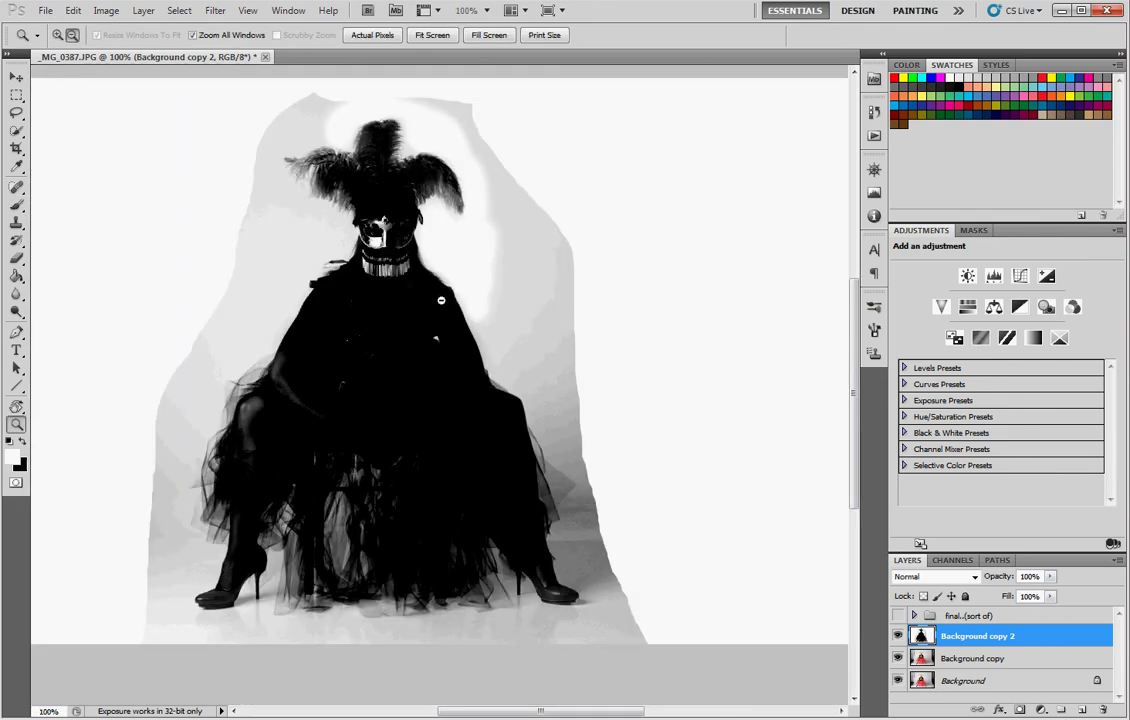
key("b")
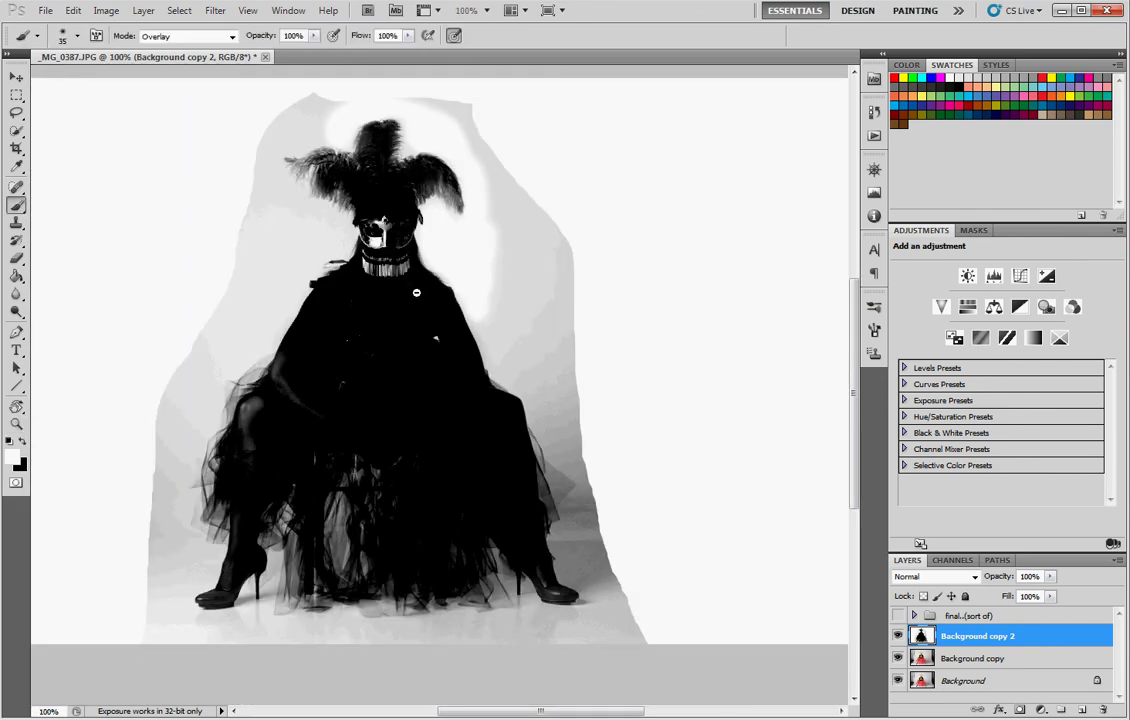
key("bracketright")
key("bracketright")
mouse_move(502, 313)
left_mouse_down()
mouse_move(518, 363)
mouse_move(489, 298)
mouse_move(520, 255)
mouse_move(507, 158)
mouse_move(503, 147)
mouse_move(509, 211)
mouse_move(486, 141)
mouse_move(492, 148)
mouse_move(452, 107)
mouse_move(486, 122)
mouse_move(395, 87)
mouse_move(312, 97)
mouse_move(320, 118)
mouse_move(298, 117)
mouse_move(241, 164)
mouse_move(243, 199)
mouse_move(307, 224)
mouse_move(271, 189)
mouse_move(340, 241)
mouse_move(293, 245)
mouse_move(262, 216)
mouse_move(252, 288)
mouse_move(274, 263)
mouse_move(267, 287)
mouse_move(254, 289)
mouse_move(292, 298)
mouse_move(182, 442)
left_mouse_up()
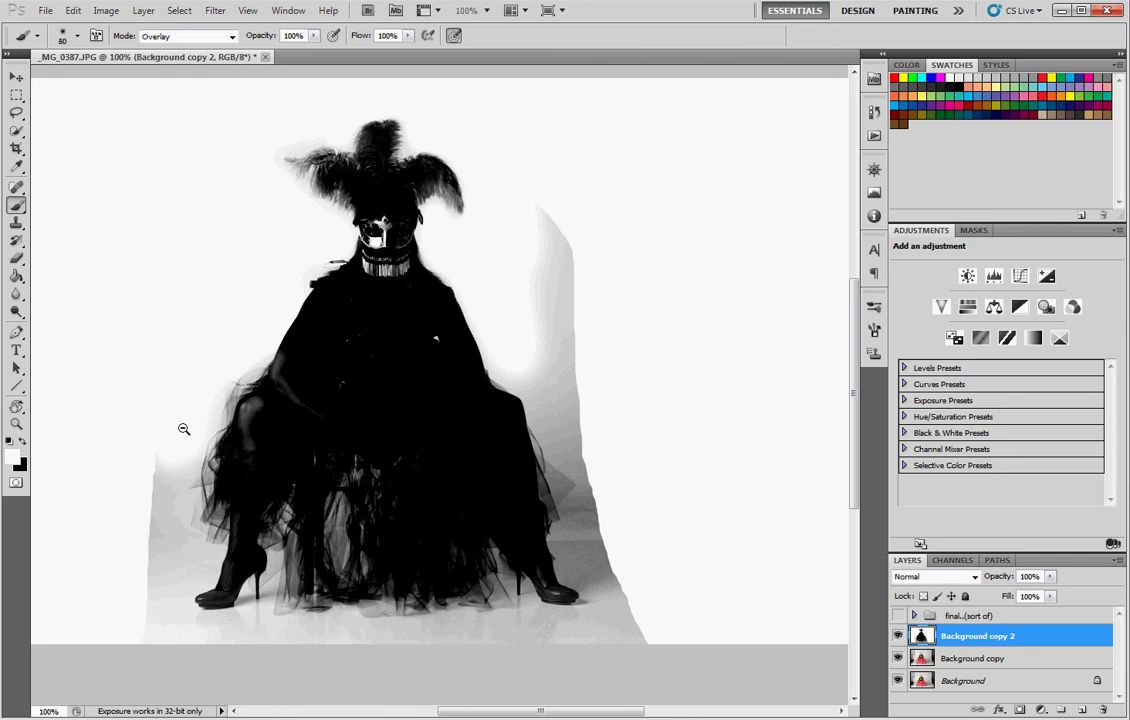
Switch to black and darken the left side of the skirt and the left leg down to the shoe.
key("x")
mouse_move(259, 374)
left_mouse_down()
mouse_move(284, 349)
mouse_move(264, 405)
mouse_move(293, 367)
mouse_move(311, 401)
mouse_move(249, 453)
left_mouse_up()
mouse_move(237, 548)
left_mouse_down()
mouse_move(205, 525)
mouse_move(240, 570)
left_mouse_up()
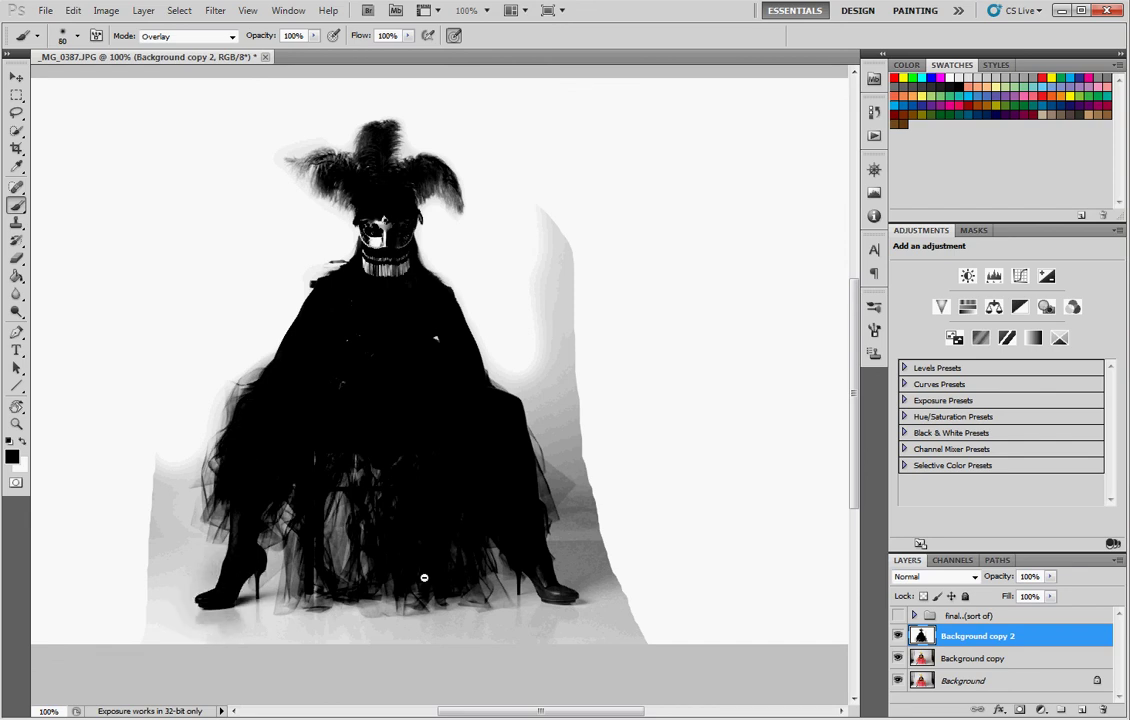
Paint white over the grey floor around the shoes and up the skirt's lower left side.
mouse_move(530, 584)
left_mouse_down()
mouse_move(582, 579)
mouse_move(568, 561)
mouse_move(586, 572)
mouse_move(576, 573)
mouse_move(588, 561)
mouse_move(589, 505)
mouse_move(581, 546)
mouse_move(590, 507)
mouse_move(615, 625)
mouse_move(631, 622)
mouse_move(379, 631)
mouse_move(347, 644)
mouse_move(207, 637)
mouse_move(252, 626)
mouse_move(172, 648)
mouse_move(152, 641)
mouse_move(214, 639)
mouse_move(133, 617)
mouse_move(201, 563)
mouse_move(177, 572)
mouse_move(196, 561)
mouse_move(164, 481)
mouse_move(164, 435)
mouse_move(148, 527)
mouse_move(179, 466)
left_mouse_up()
key("x")
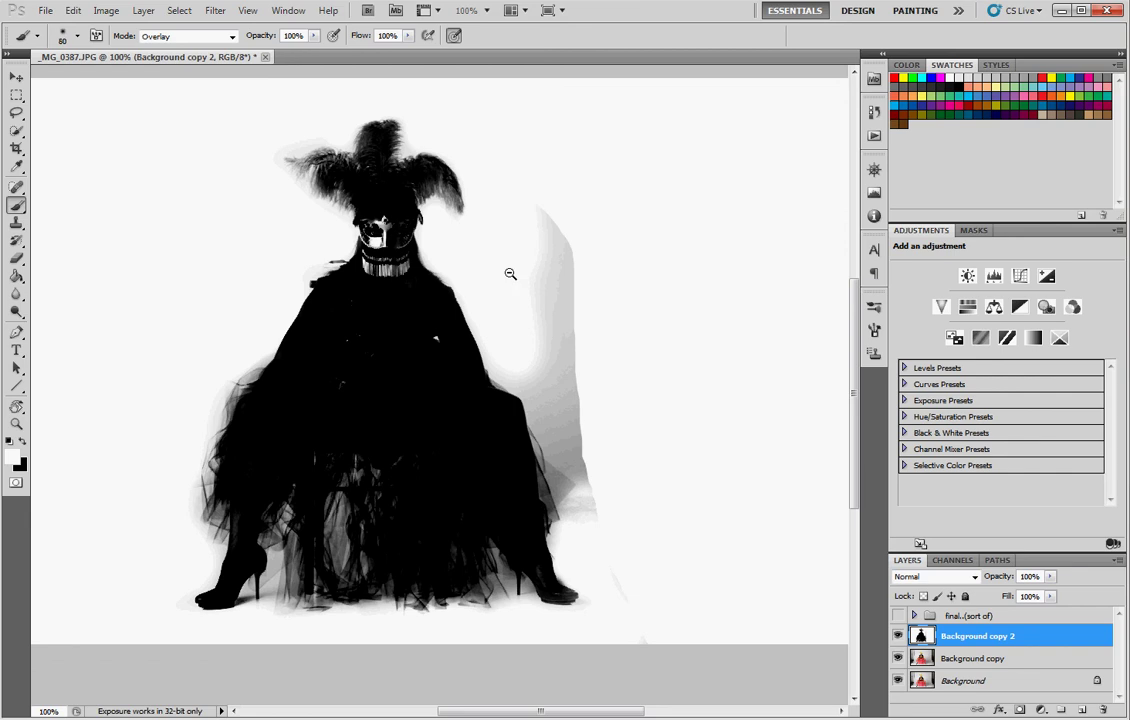
Paint white over the remaining grey backdrop to the right of the model.
mouse_move(537, 222)
left_mouse_down()
mouse_move(568, 248)
mouse_move(550, 285)
mouse_move(565, 298)
mouse_move(568, 359)
mouse_move(534, 323)
mouse_move(532, 375)
mouse_move(567, 392)
mouse_move(595, 454)
mouse_move(596, 493)
mouse_move(528, 369)
left_mouse_up()
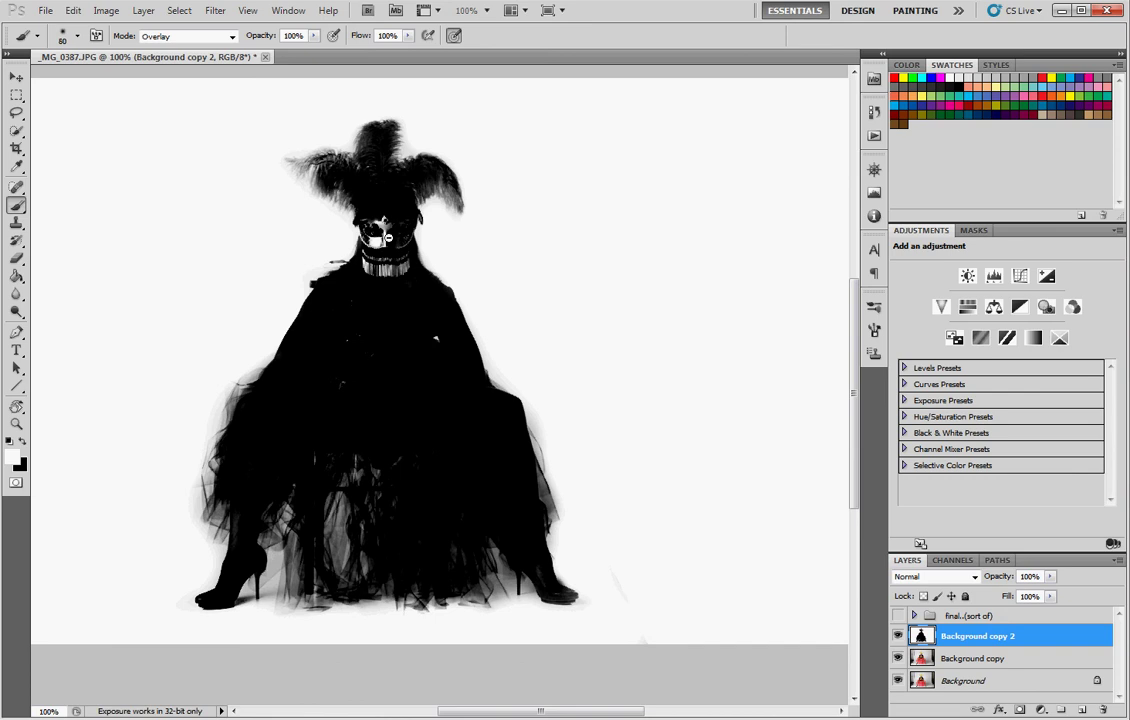
Set up a harder black brush in Normal mode and cover the light specks on the model's chest.
key("z")
left_click_drag(432, 347, 432, 347)
key("b")
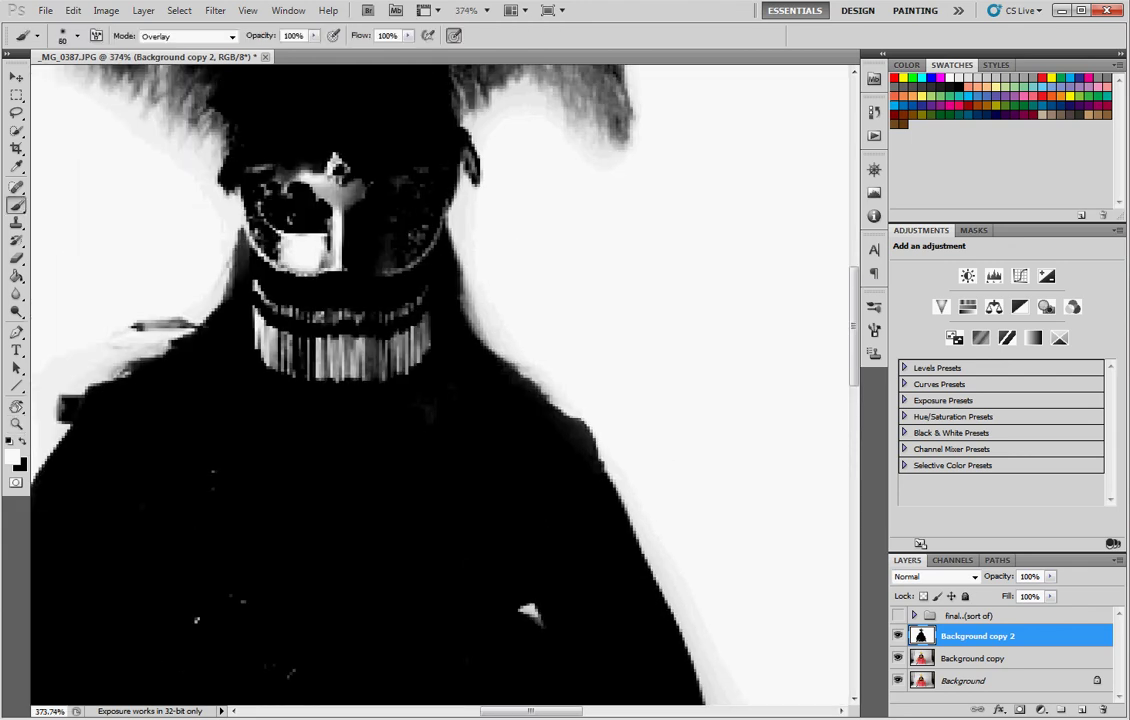
left_click(170, 36)
left_click(150, 49)
key("x")
right_click(273, 521)
left_click_drag(300, 336, 448, 337)
left_click(257, 561)
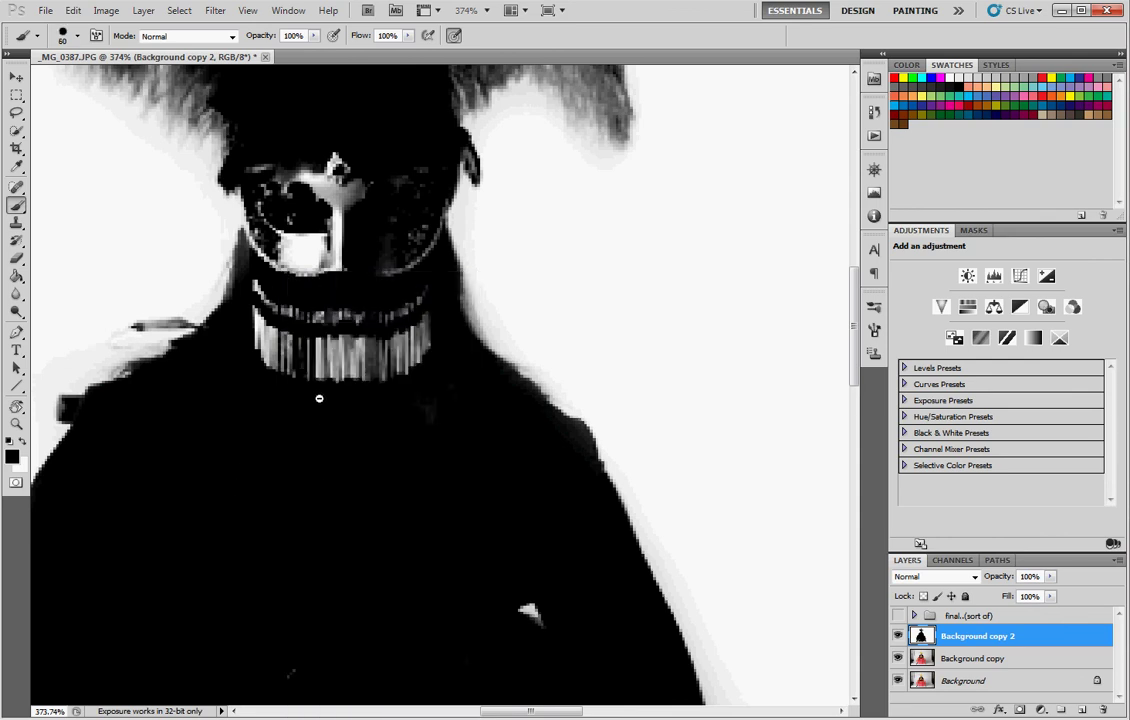
Reduce the brush to 35 px and paint solid black over the neck fringe, face mask and specks at the waist.
mouse_move(293, 319)
left_mouse_down()
mouse_move(373, 356)
mouse_move(393, 348)
left_mouse_up()
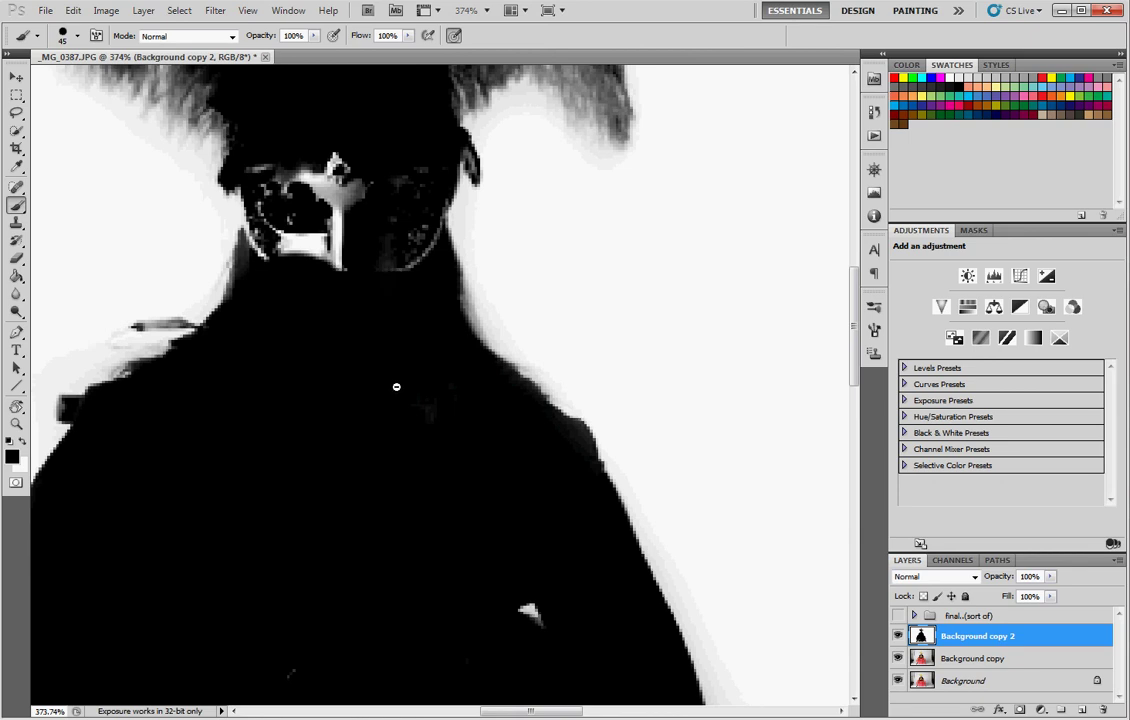
key("bracketleft")
left_click_drag(268, 206, 293, 236)
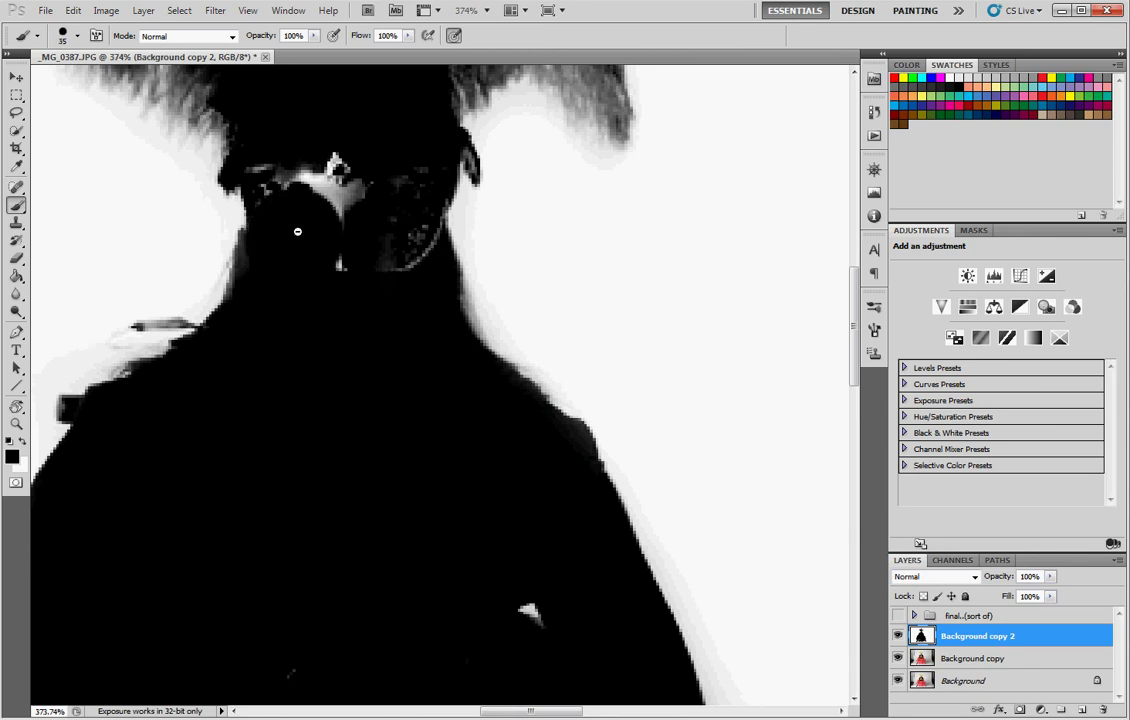
mouse_move(286, 191)
left_mouse_down()
mouse_move(287, 171)
mouse_move(358, 225)
mouse_move(395, 236)
mouse_move(381, 180)
left_mouse_up()
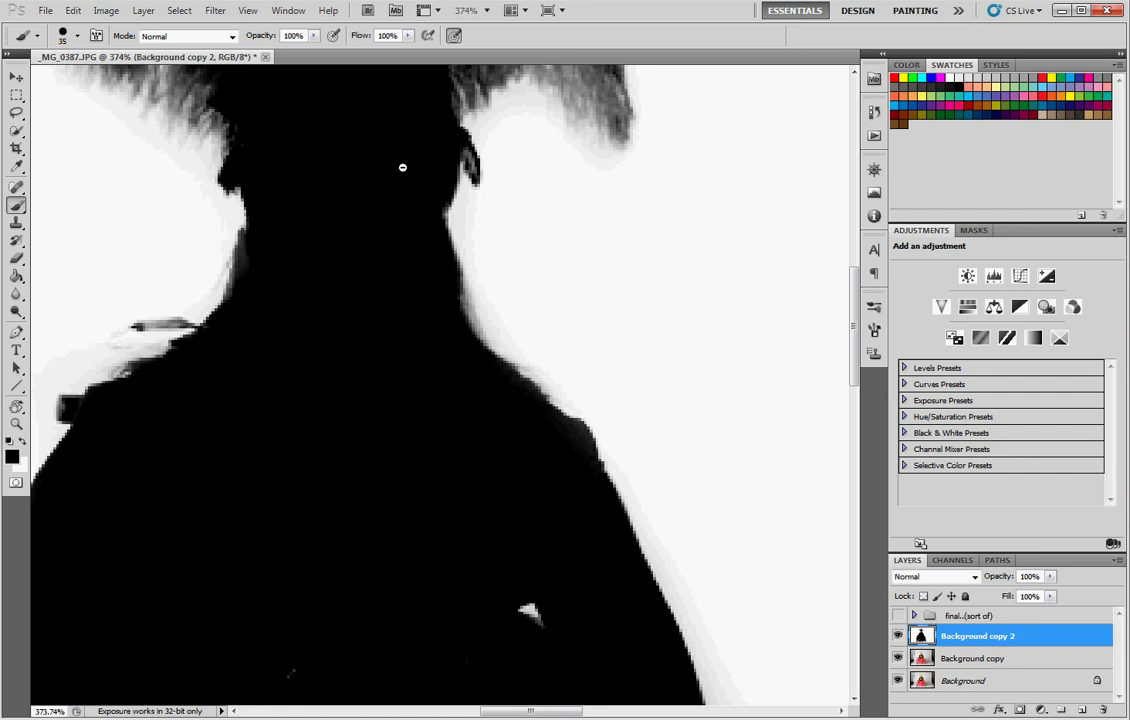
scroll(331, 457, "down", 4)
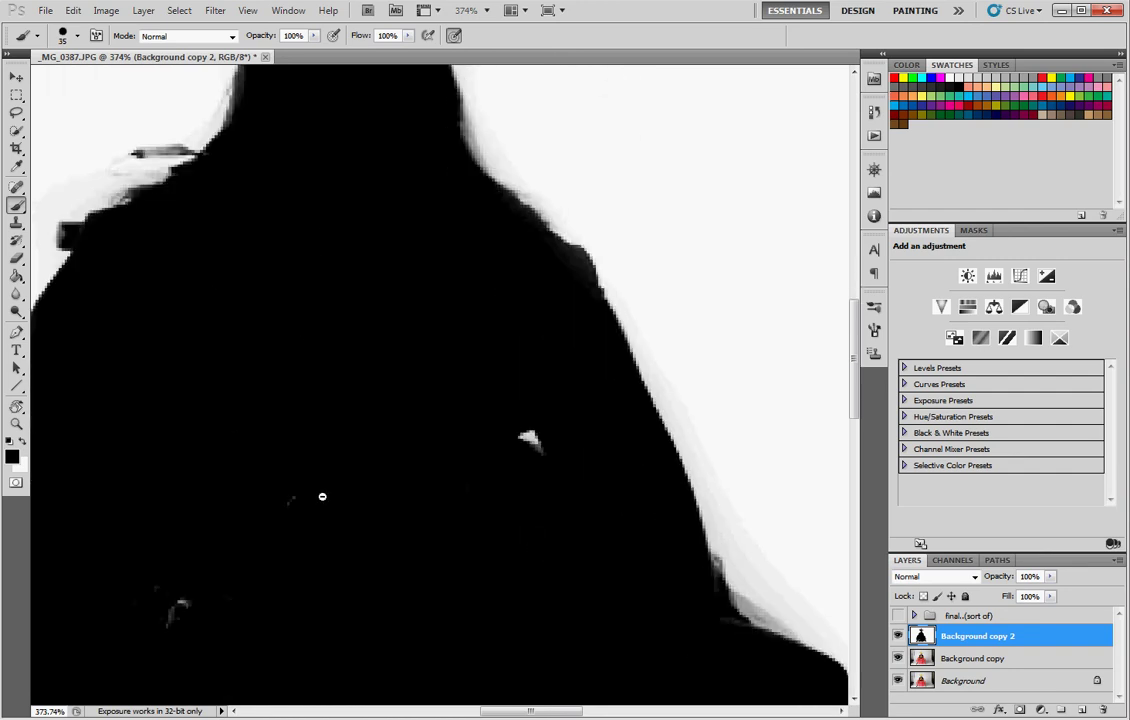
left_click_drag(177, 576, 270, 610)
Invert the Background copy 2 layer into a white silhouette on black.
scroll(357, 478, "down", 8)
scroll(357, 478, "left", 4)
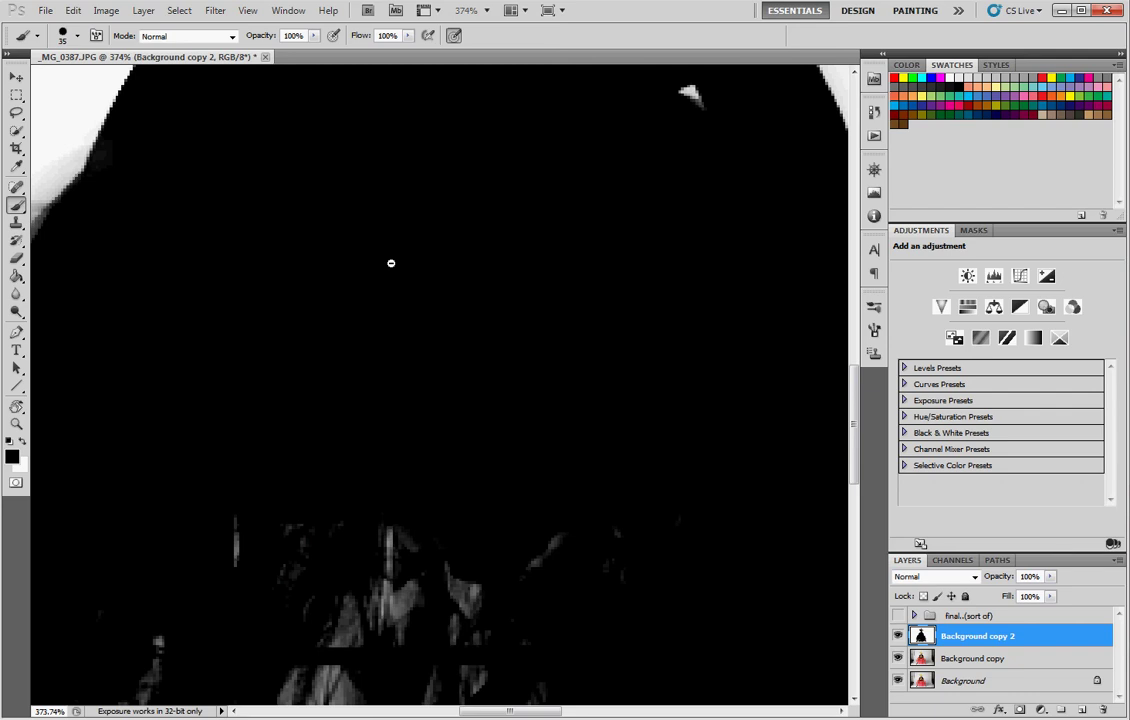
key("ctrl+0")
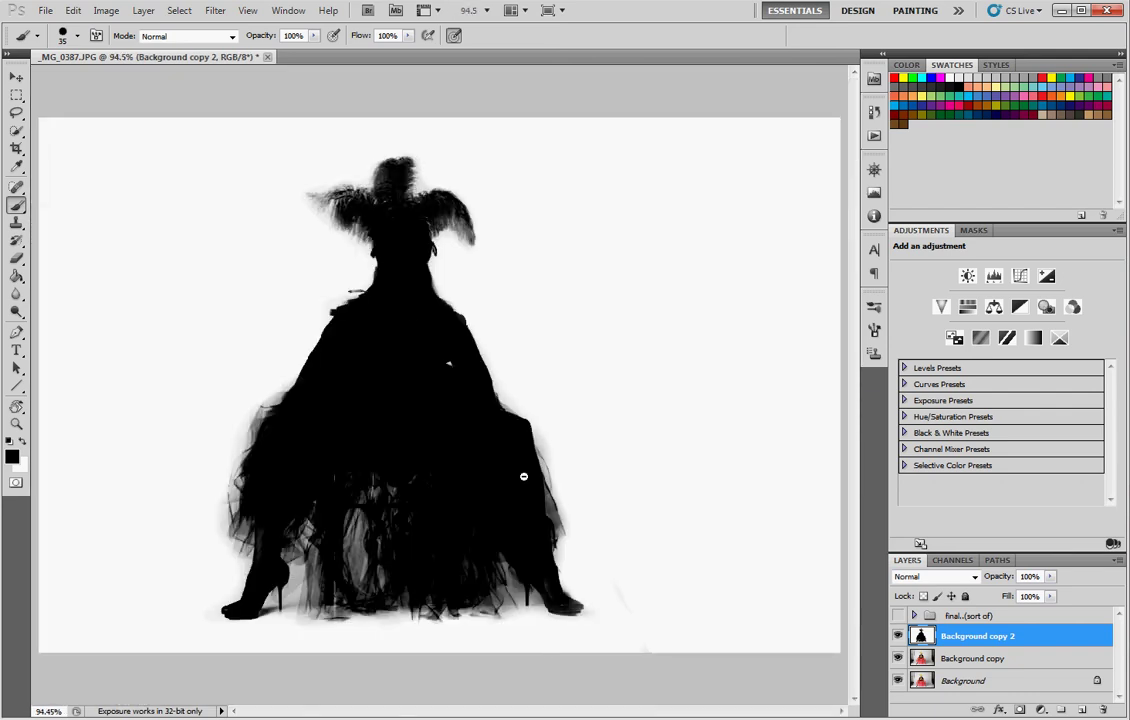
key("ctrl+i")
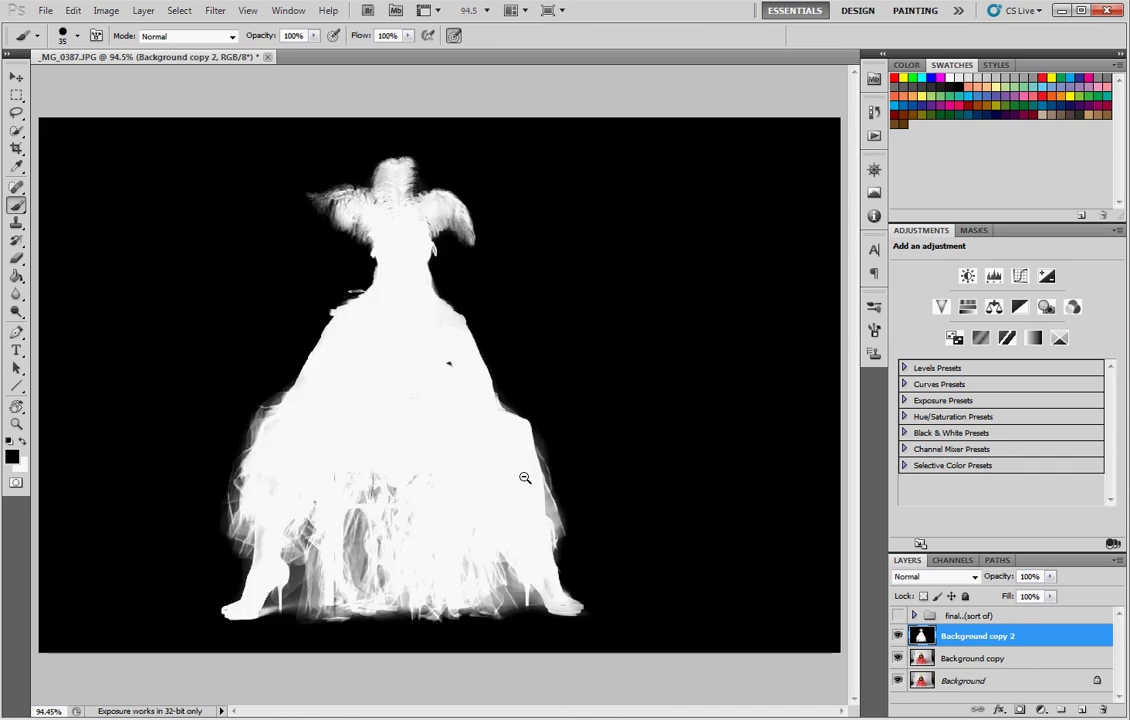
Examine the inverted silhouette's edges and interior around the torso, skirt and shoes.
key("z")
left_click(377, 224)
scroll(498, 447, "down", 1)
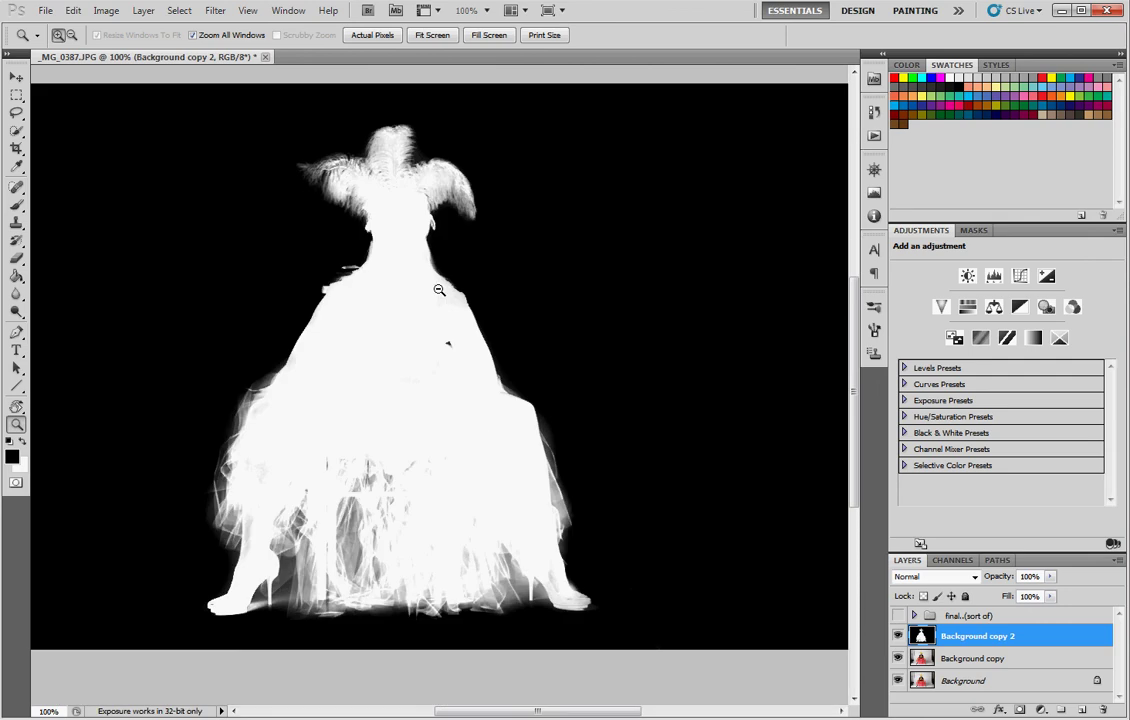
scroll(444, 310, "up", 1)
scroll(429, 232, "up", 1)
scroll(463, 240, "down", 8)
left_click_drag(597, 286, 296, 339)
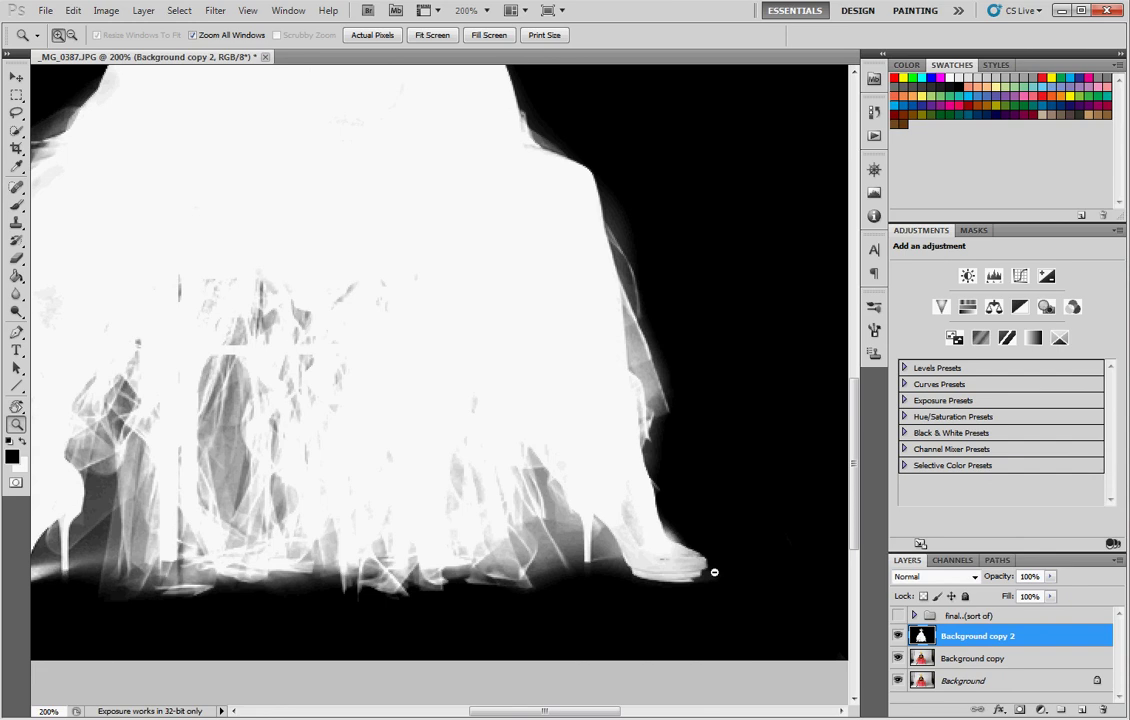
left_click_drag(325, 194, 429, 393)
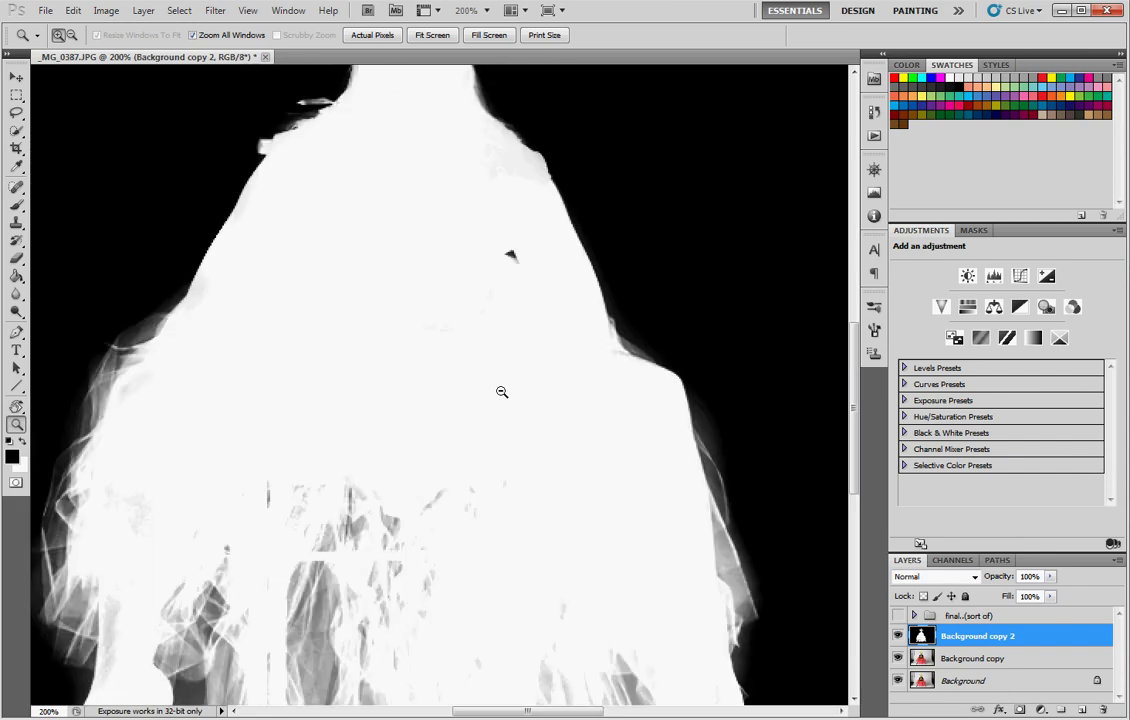
left_click(461, 370, "alt")
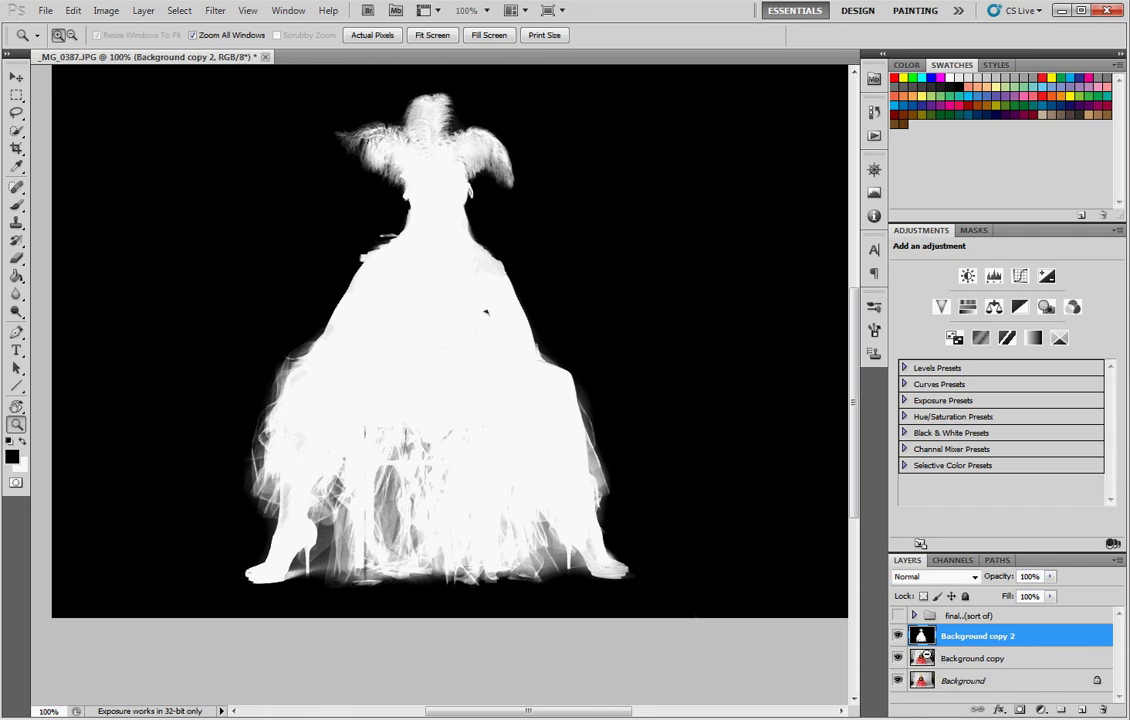
Add a new layer directly above the Background layer and fill it with bright blue.
left_click(996, 682)
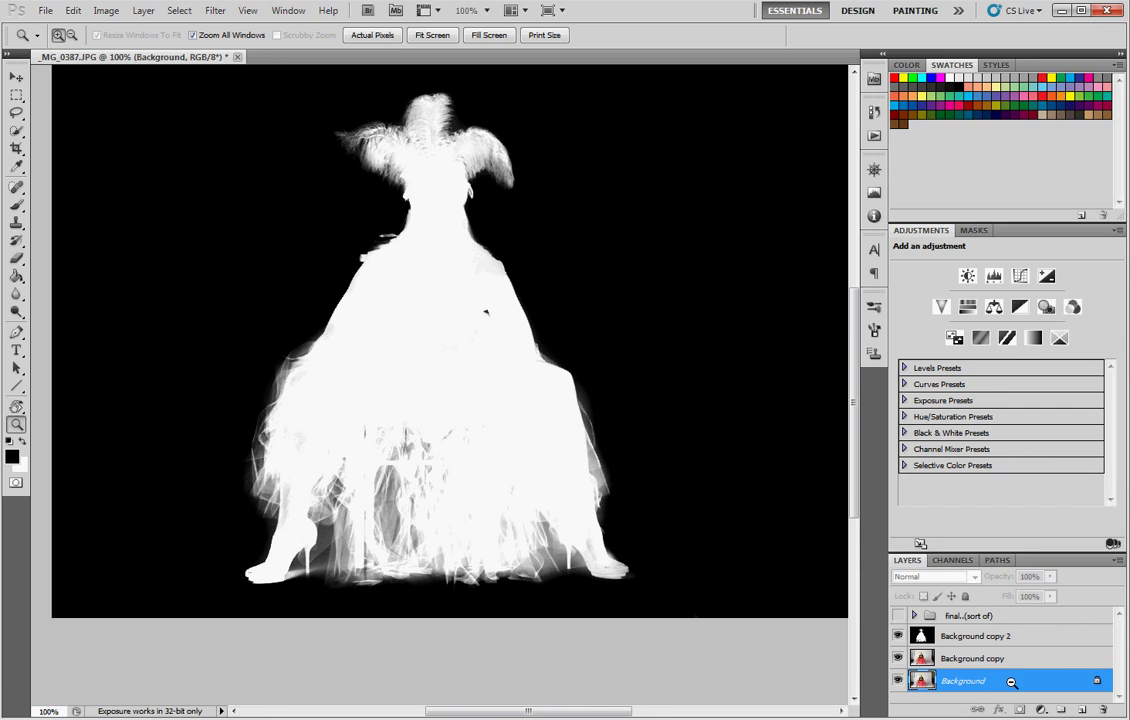
key("ctrl+shift+alt+n")
scroll(1005, 678, "down", 1)
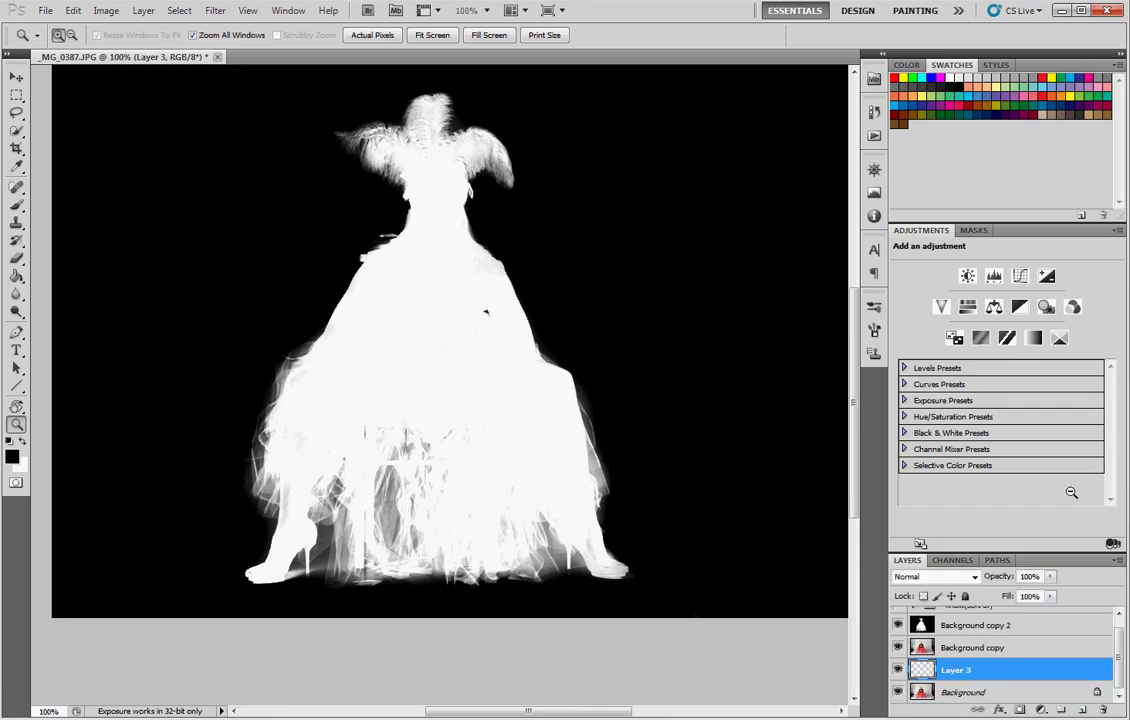
left_click(893, 104)
key("g")
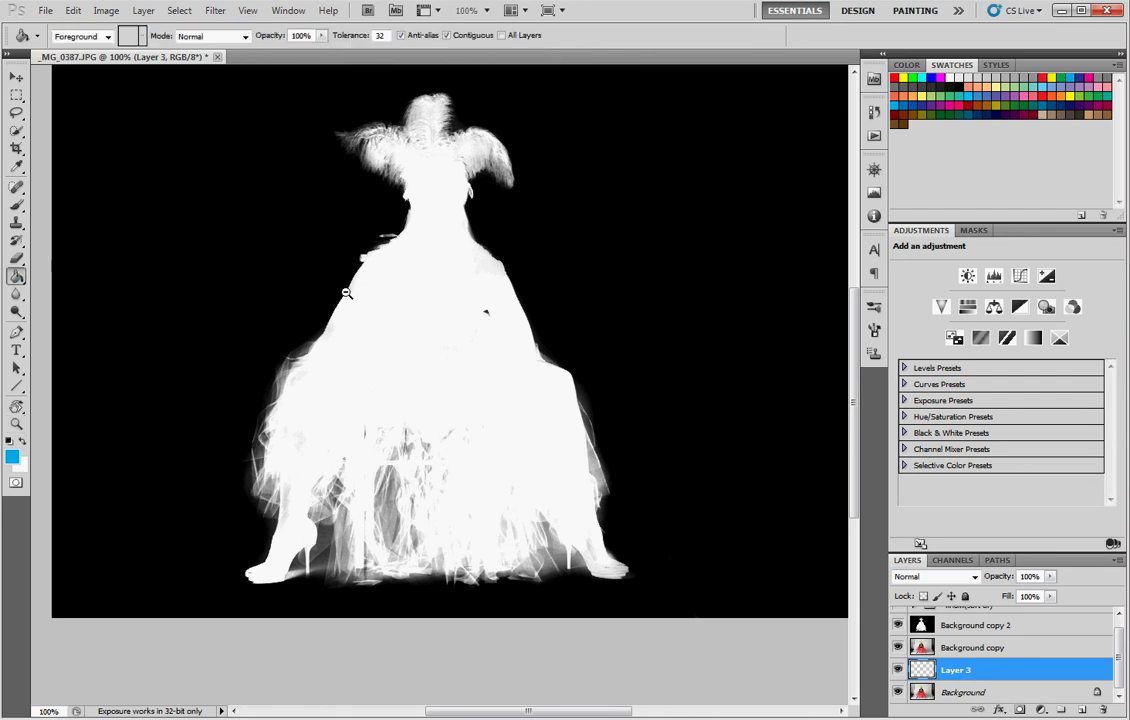
left_click(268, 272)
left_click_drag(598, 380, 549, 411)
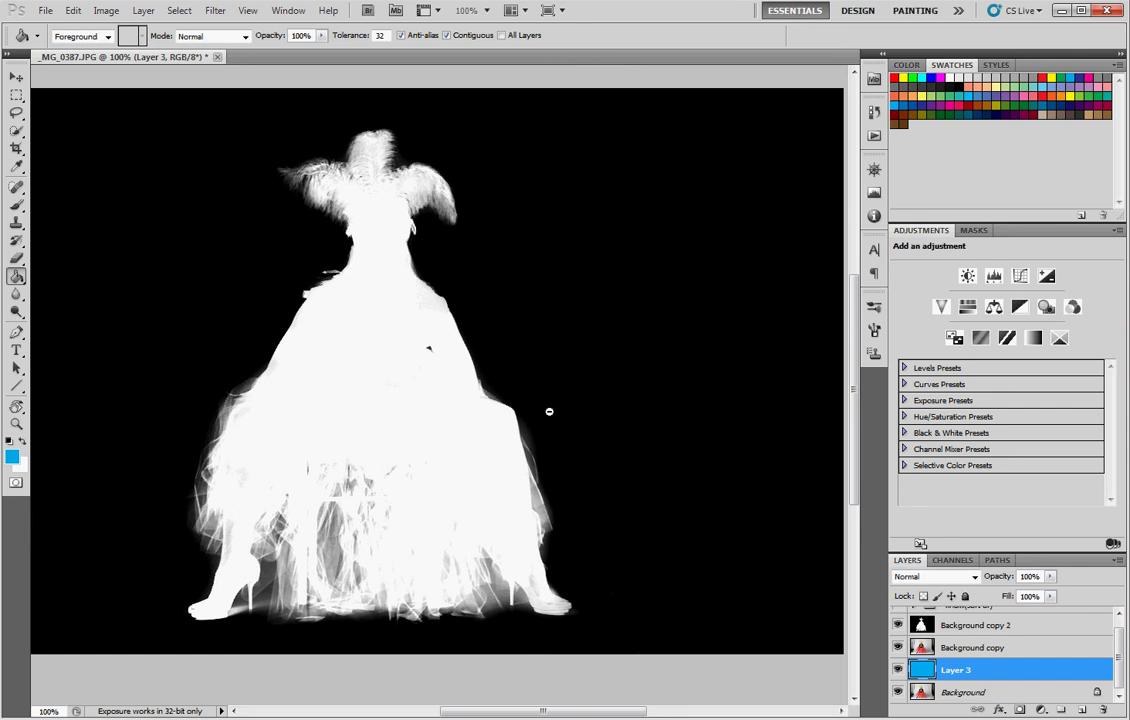
Add a layer mask to the Background copy layer and copy the whole Background copy 2 silhouette.
left_click(961, 647)
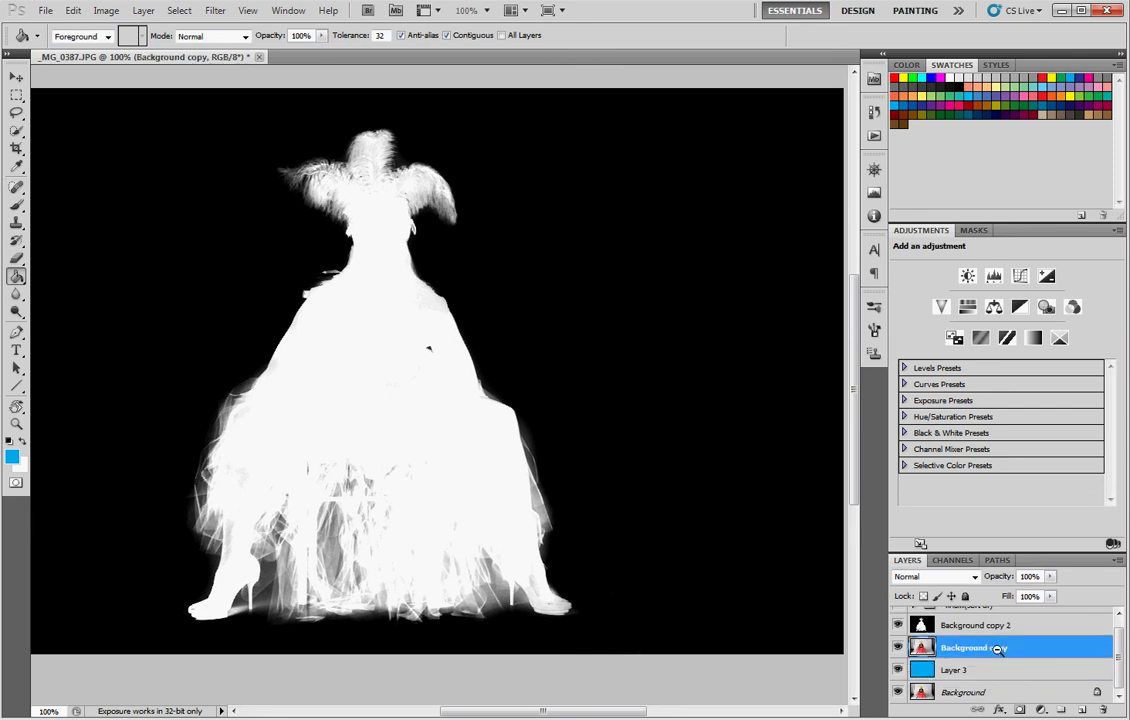
left_click(1024, 709)
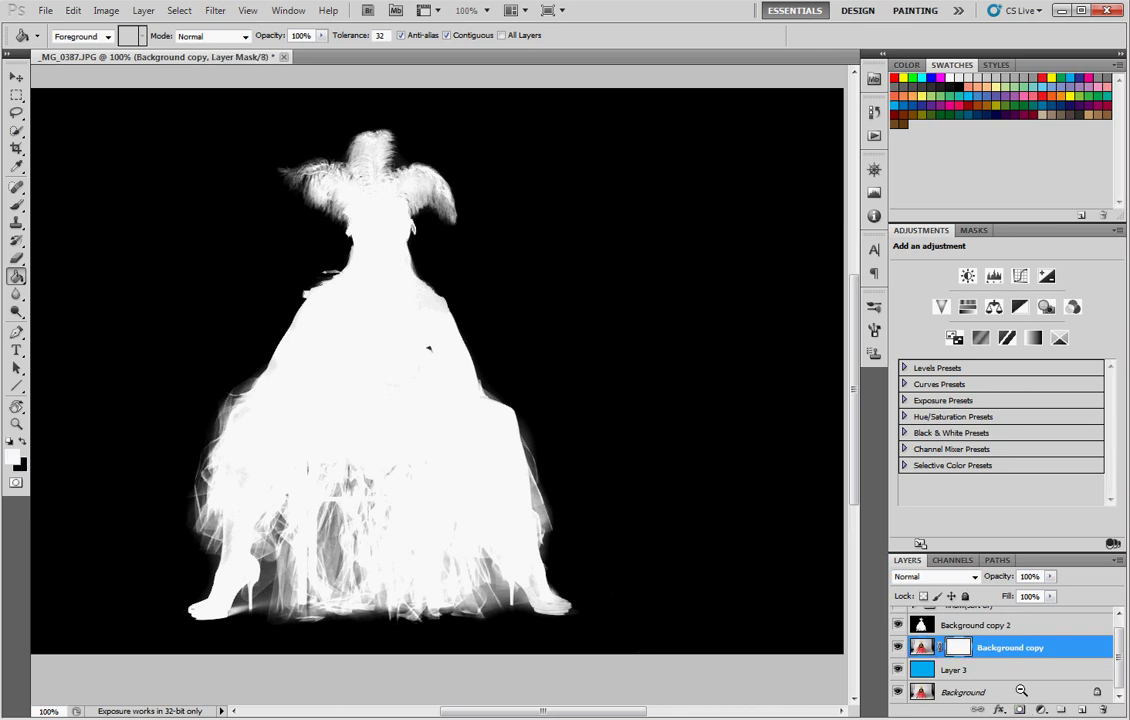
left_click(946, 628)
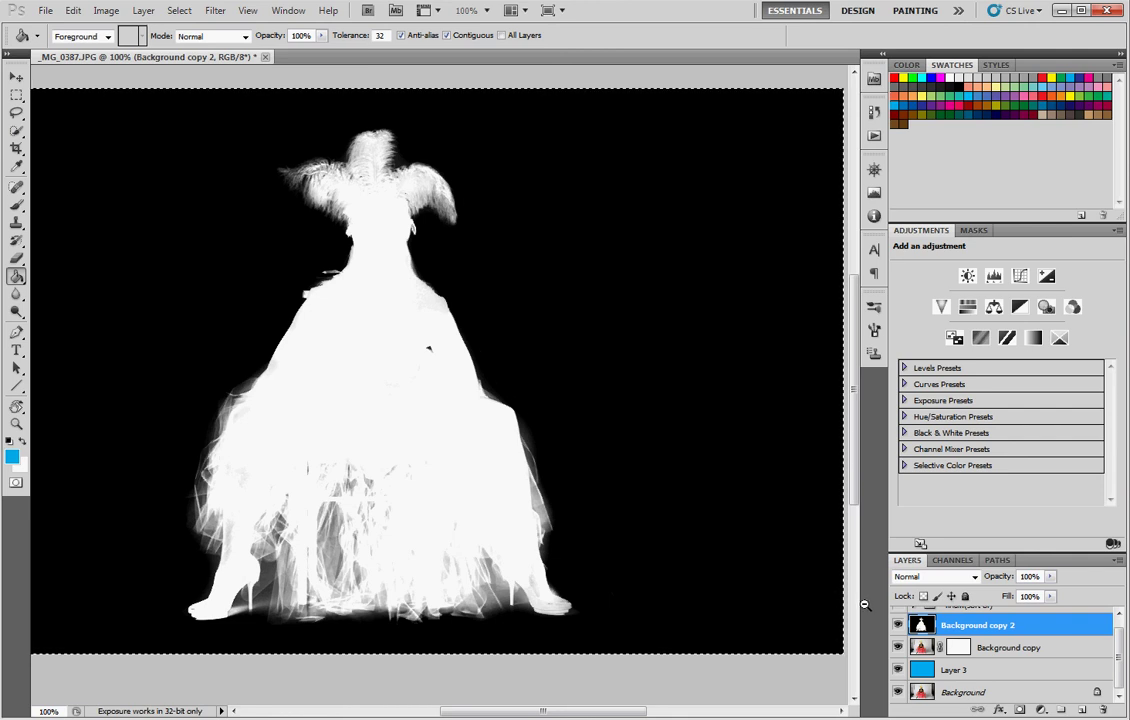
Paste the copied silhouette into the Background copy layer's mask, undoing the paste that lands on a separate layer.
left_click(960, 648)
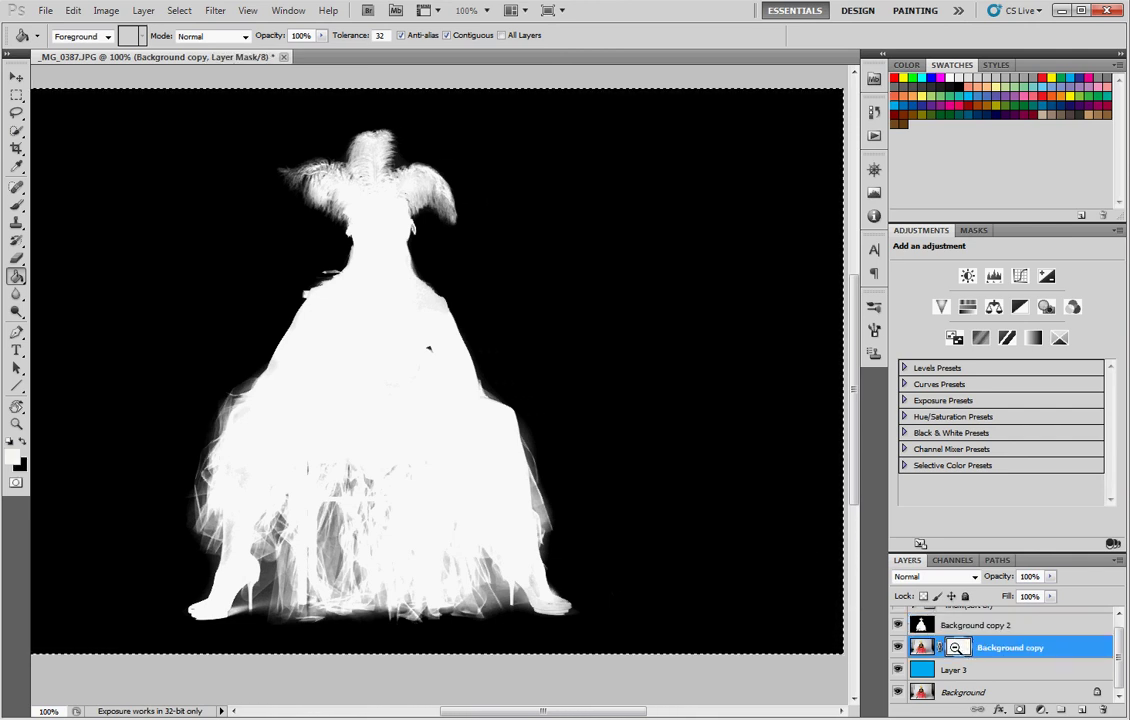
key("ctrl+v")
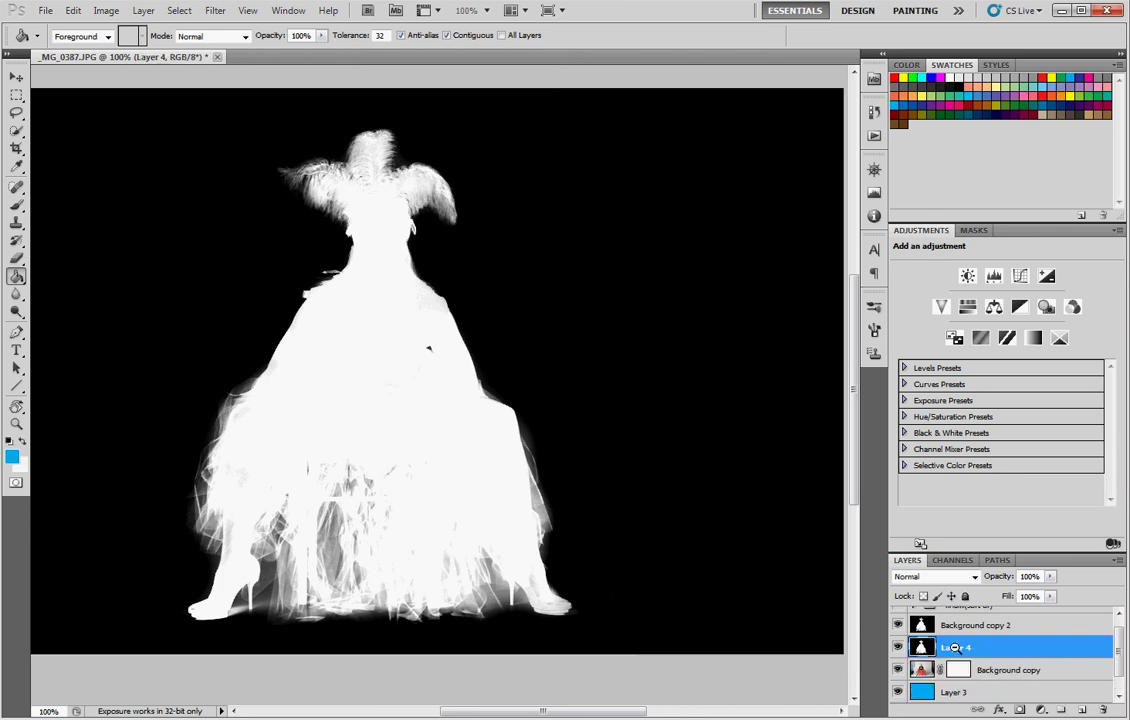
key("ctrl+z")
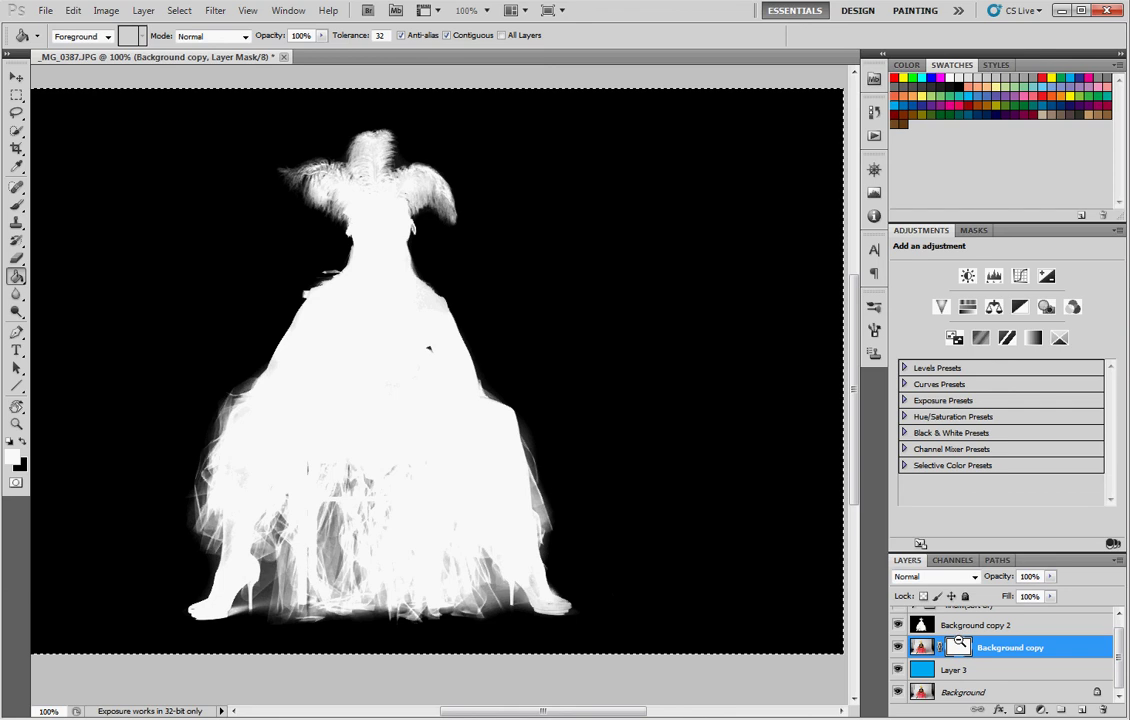
key("alt+BackSpace")
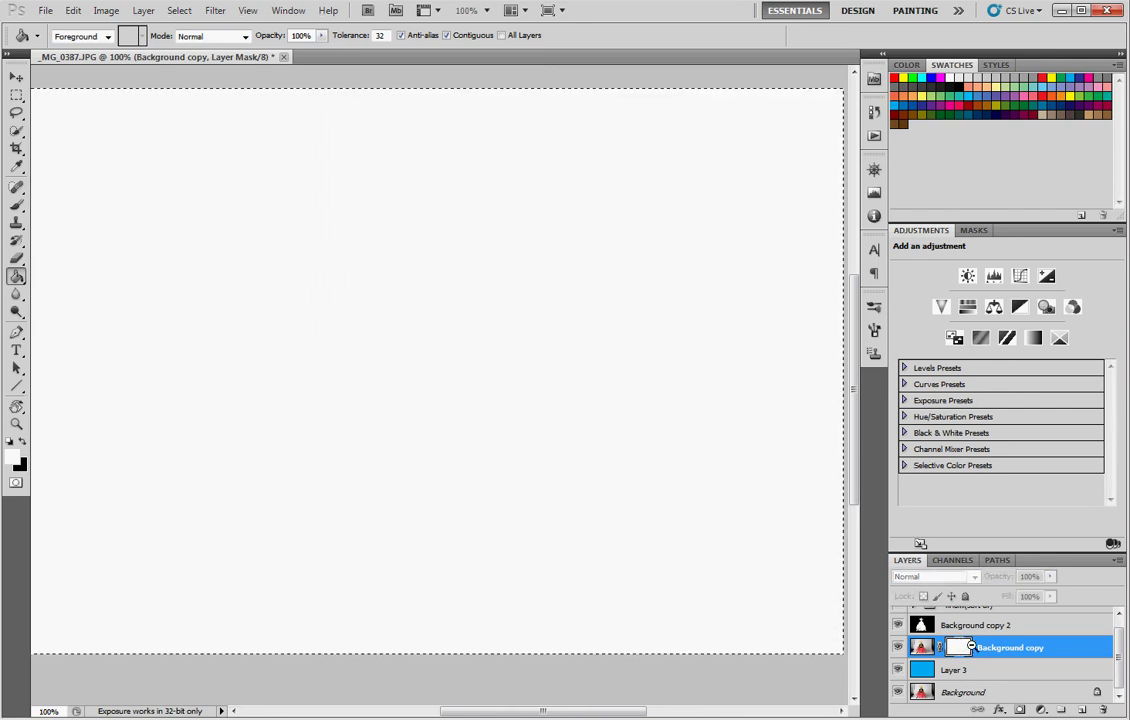
key("ctrl+z")
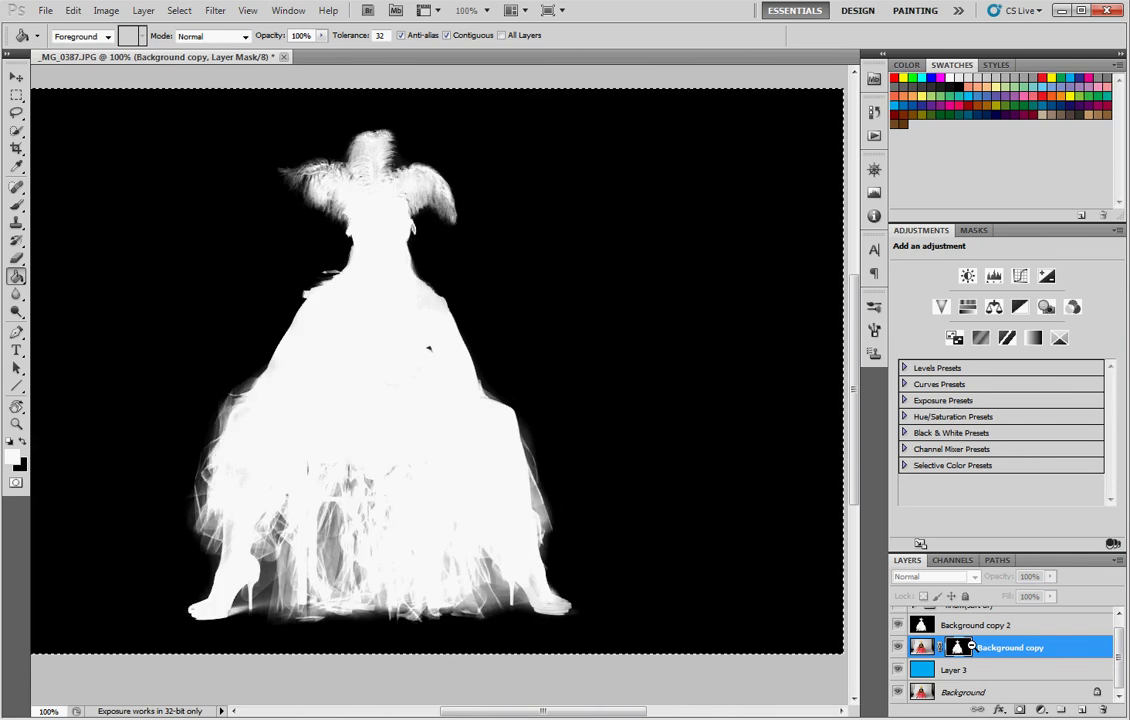
Clear the selection and hide the Background copy 2 layer.
key("ctrl+d")
left_click(899, 624)
key("z")
left_click(500, 519, "alt")
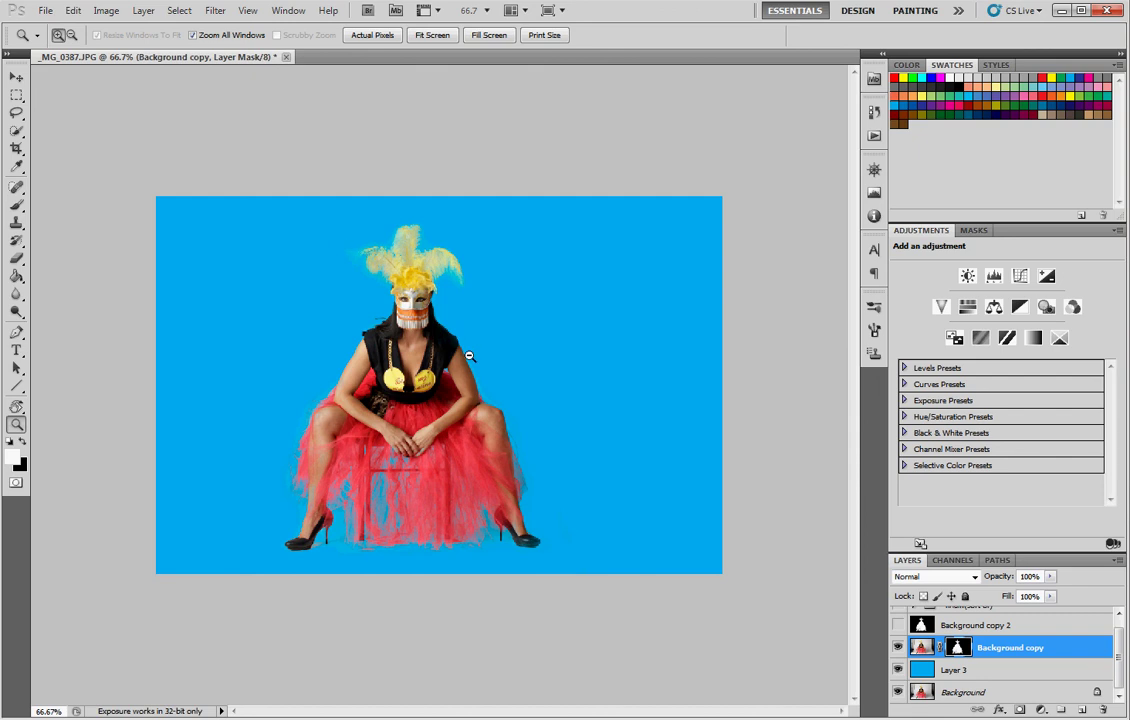
left_click(449, 455)
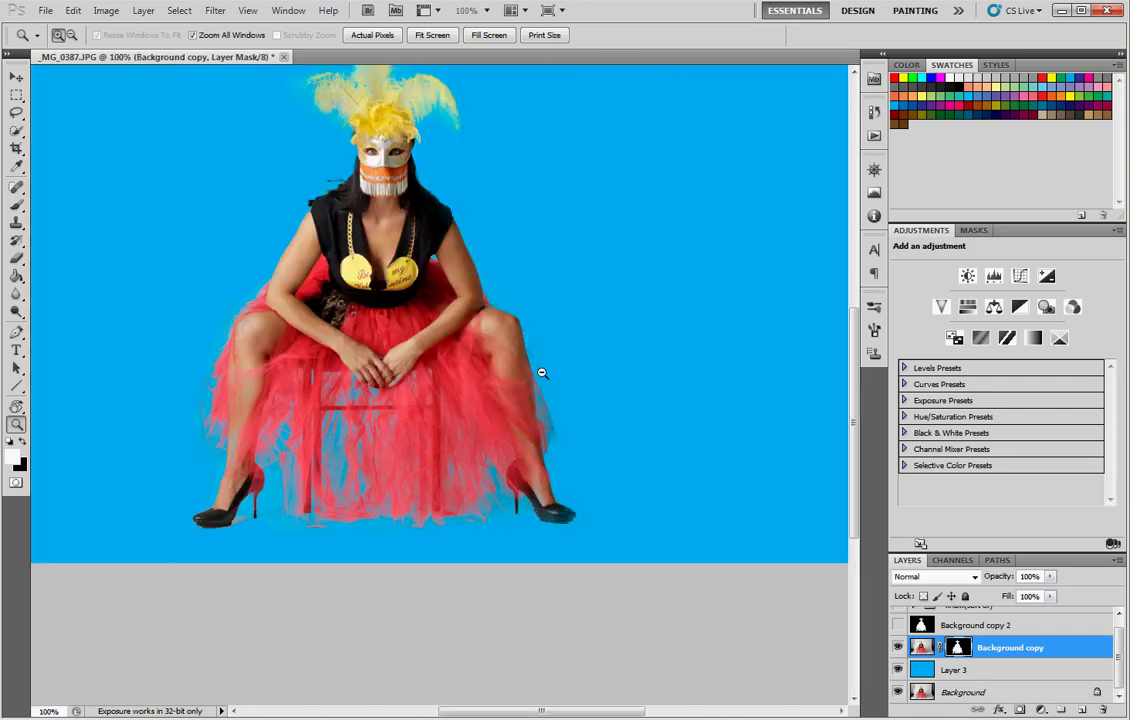
Move the masked model on the Background copy layer toward the left side of the blue canvas.
left_click(545, 446, "alt")
left_click(921, 648)
key("v")
left_click_drag(767, 565, 697, 550)
key("z")
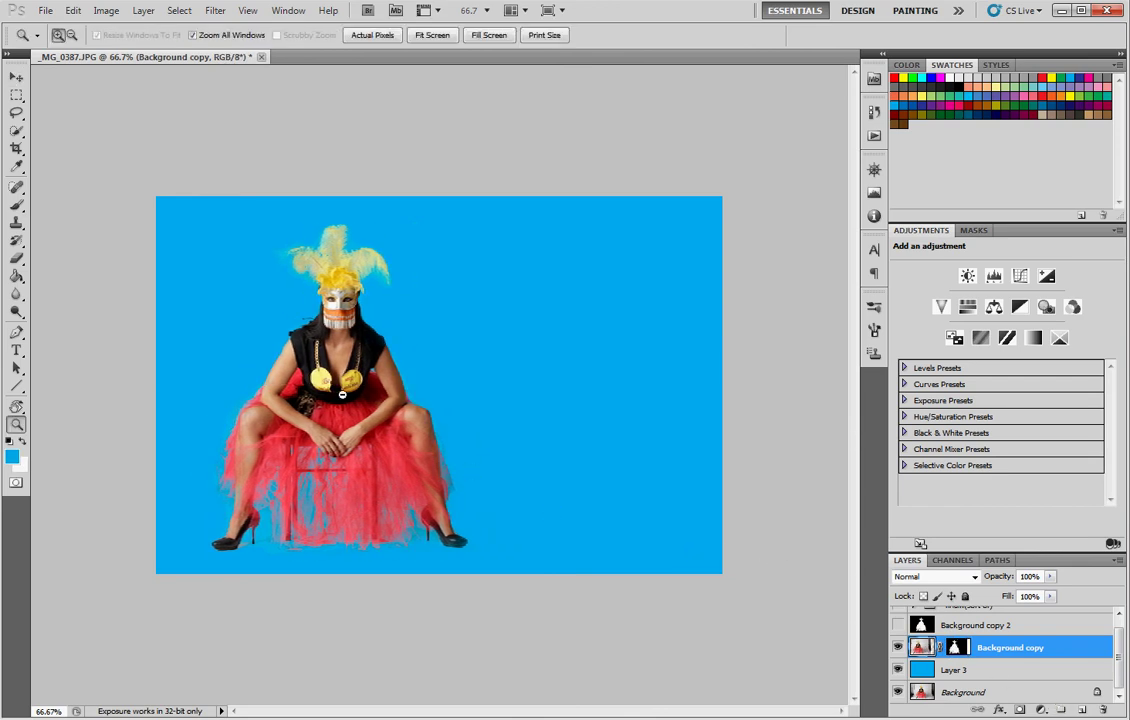
Activate the Background copy layer's mask and try a white brush stroke over the see-through area of the skirt.
left_click_drag(204, 380, 451, 588)
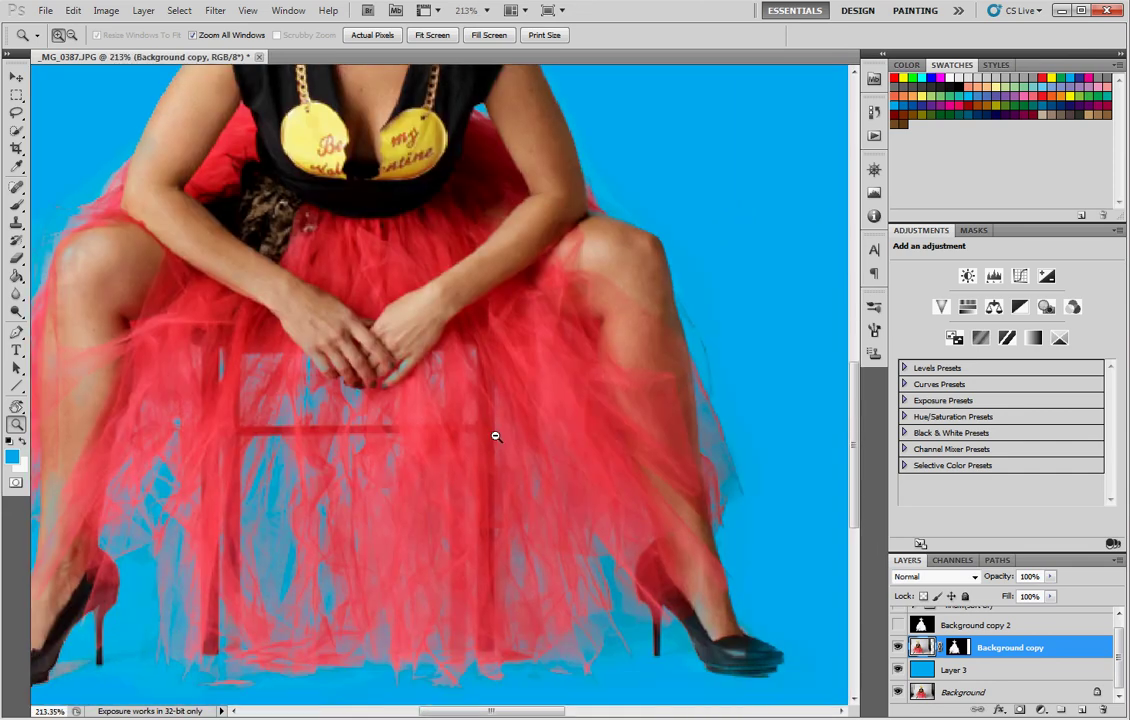
left_click(958, 647)
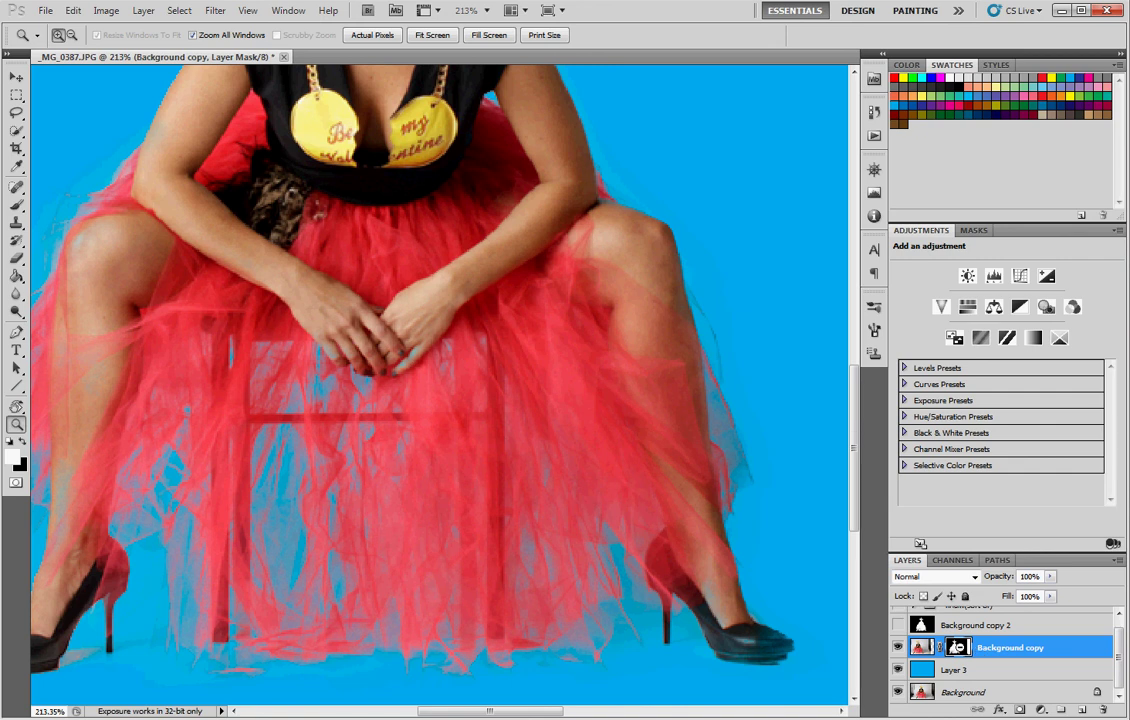
key("b")
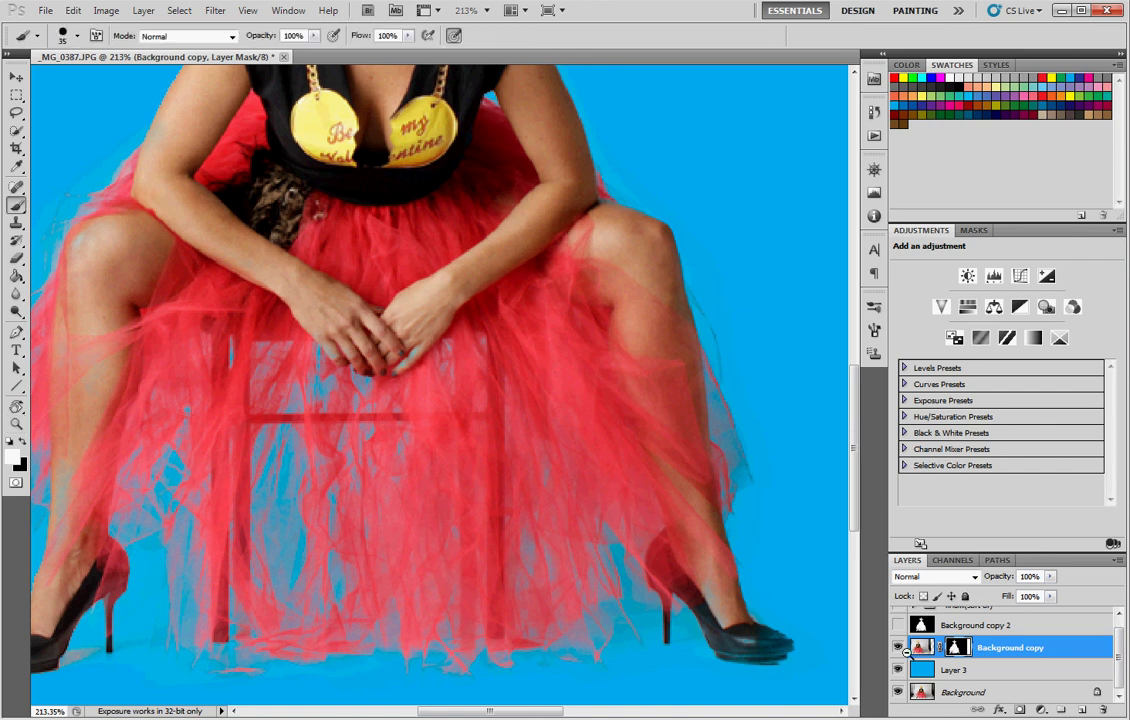
left_click_drag(288, 436, 288, 532)
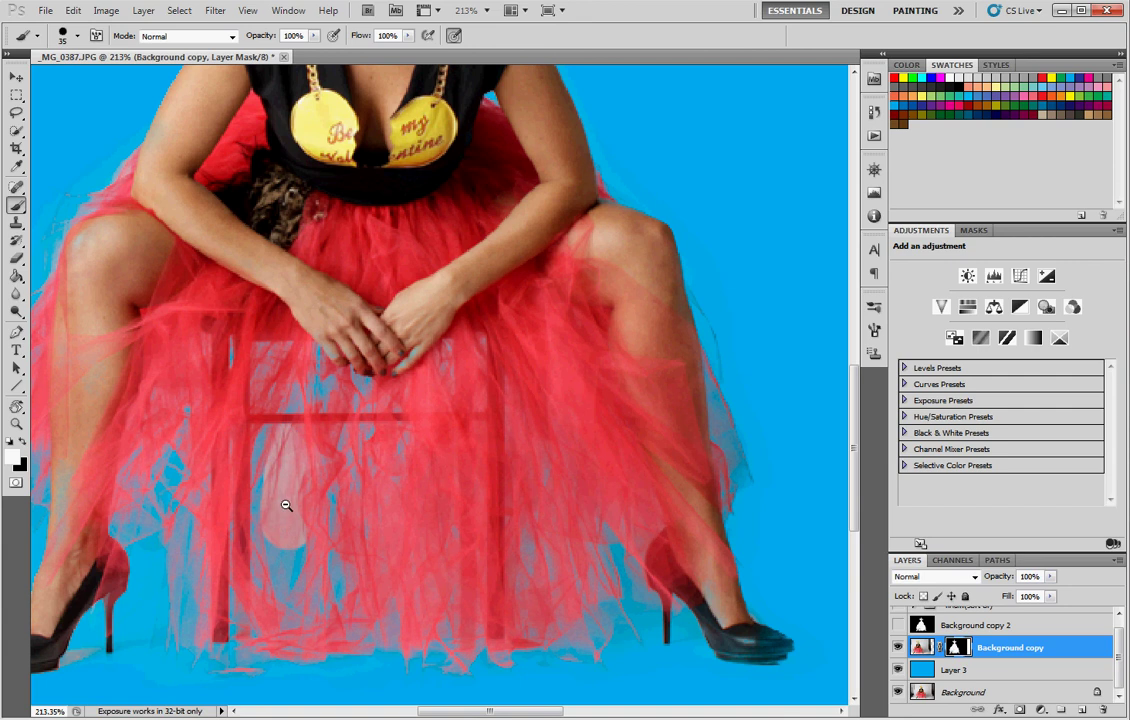
Set the brush to Overlay mode at 24% opacity for refining the skirt's mask.
left_click(188, 36)
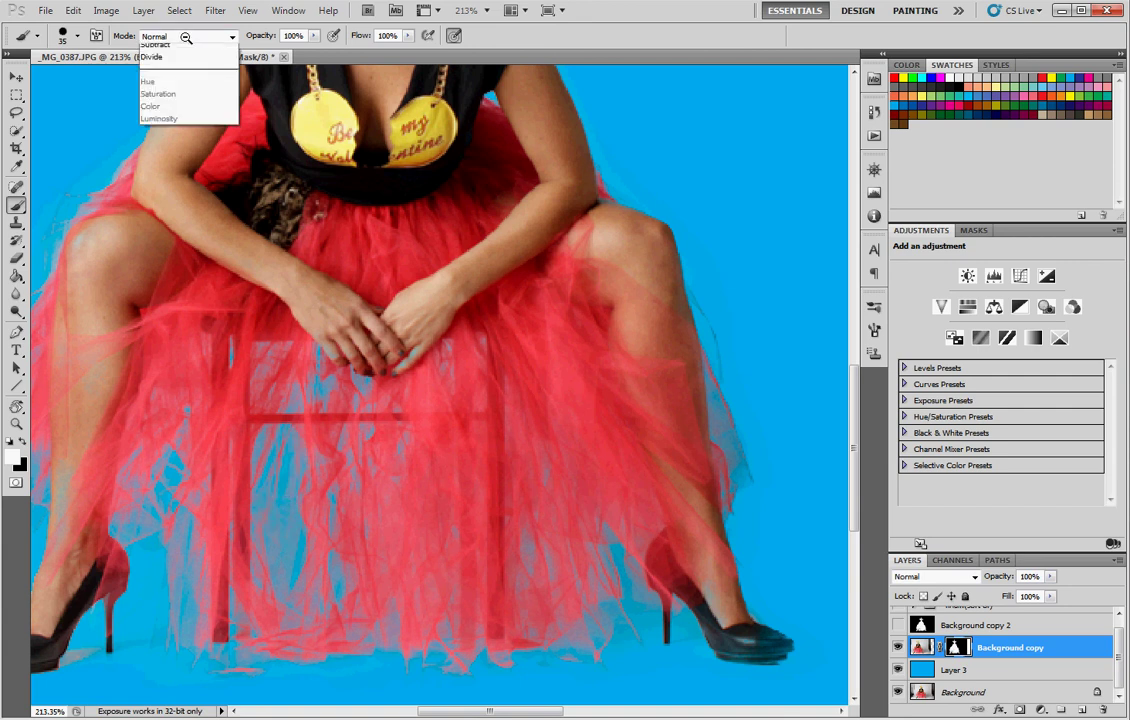
left_click(154, 260)
key("2")
key("4")
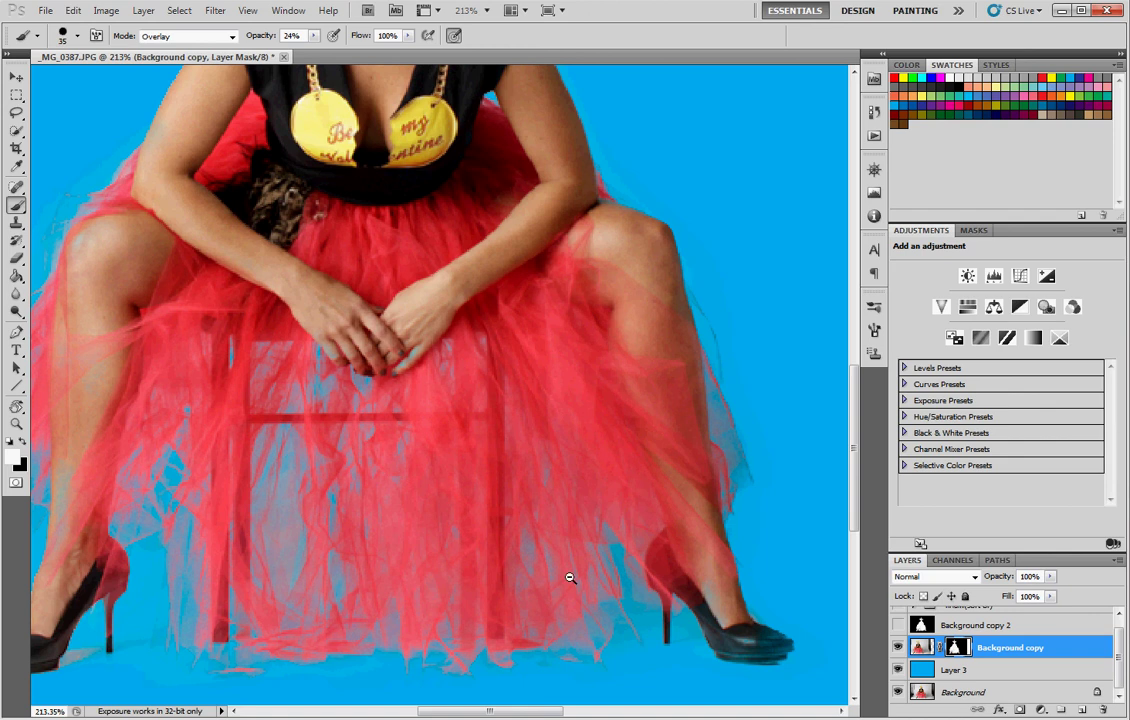
Brush white over the feather tips on the Background copy layer's mask to bring back the headdress's outer feather detail.
scroll(502, 323, "up", 10)
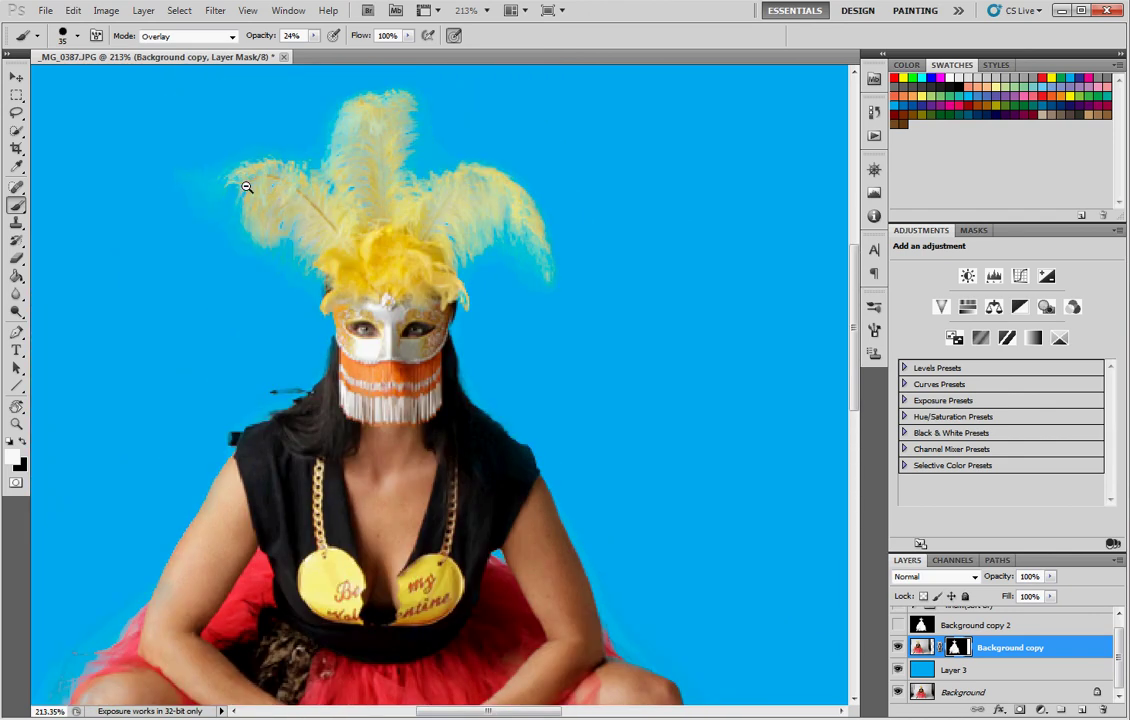
left_click_drag(227, 193, 183, 166)
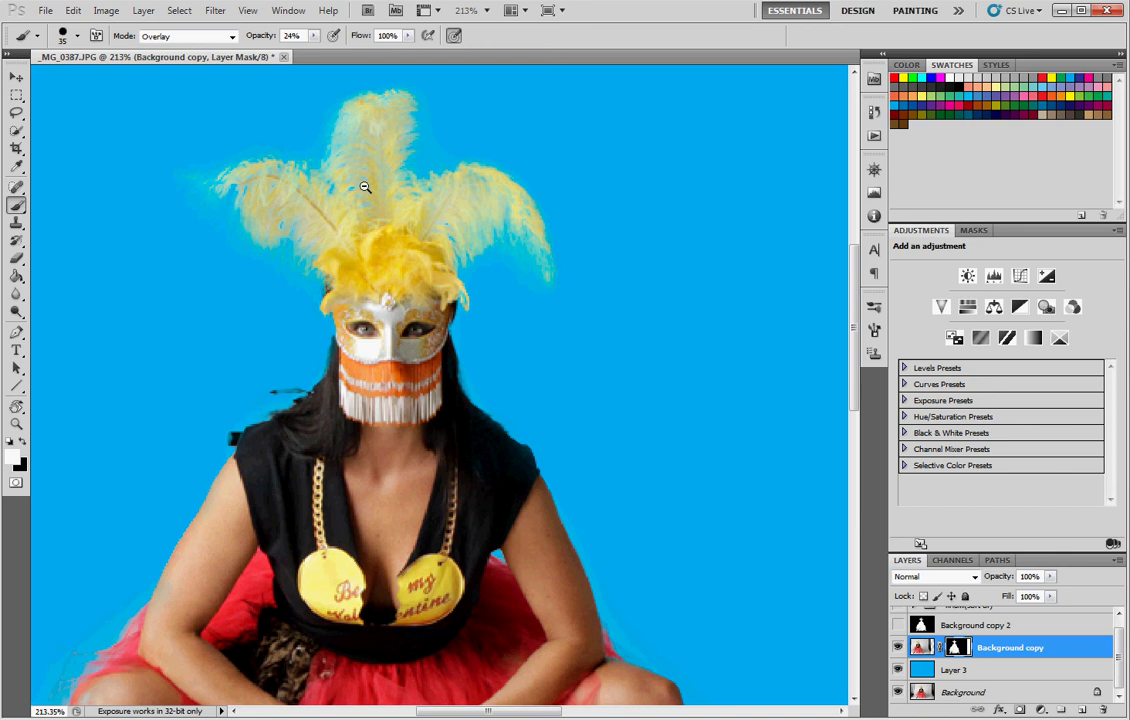
left_click_drag(440, 190, 528, 250)
mouse_move(193, 159)
left_mouse_down()
mouse_move(214, 185)
mouse_move(188, 181)
mouse_move(190, 168)
left_mouse_up()
scroll(330, 215, "up", 2)
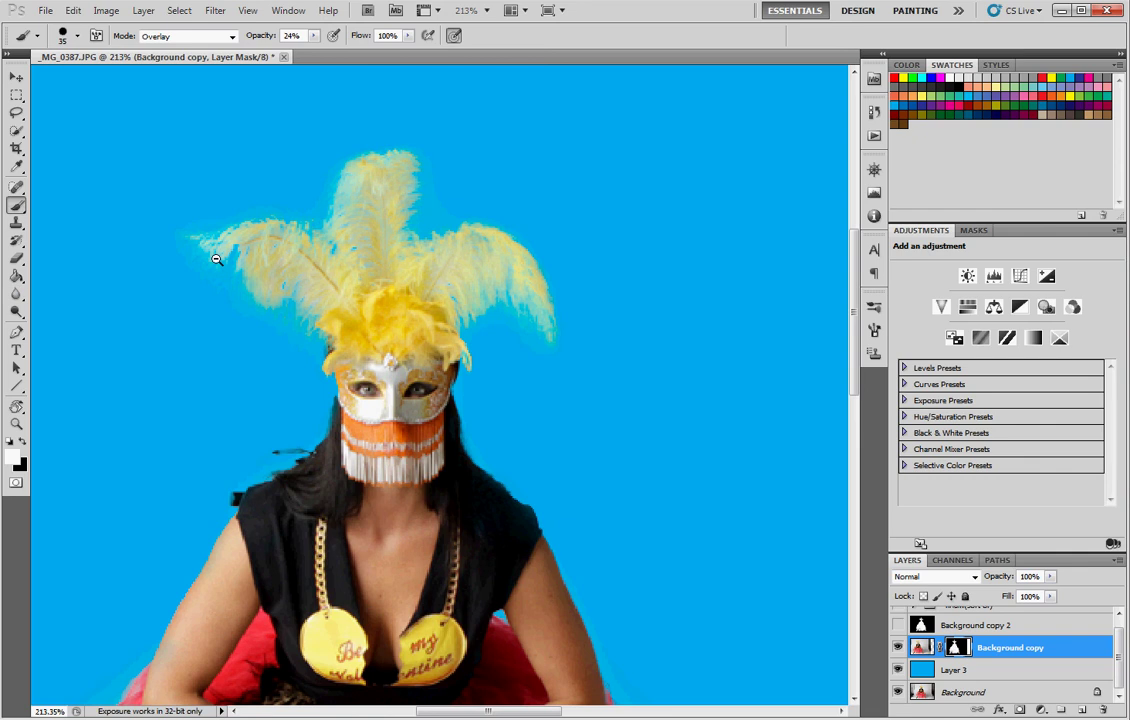
Add the text SKP on the empty blue area beside the model's lower body.
key("z")
left_click(372, 316, "alt")
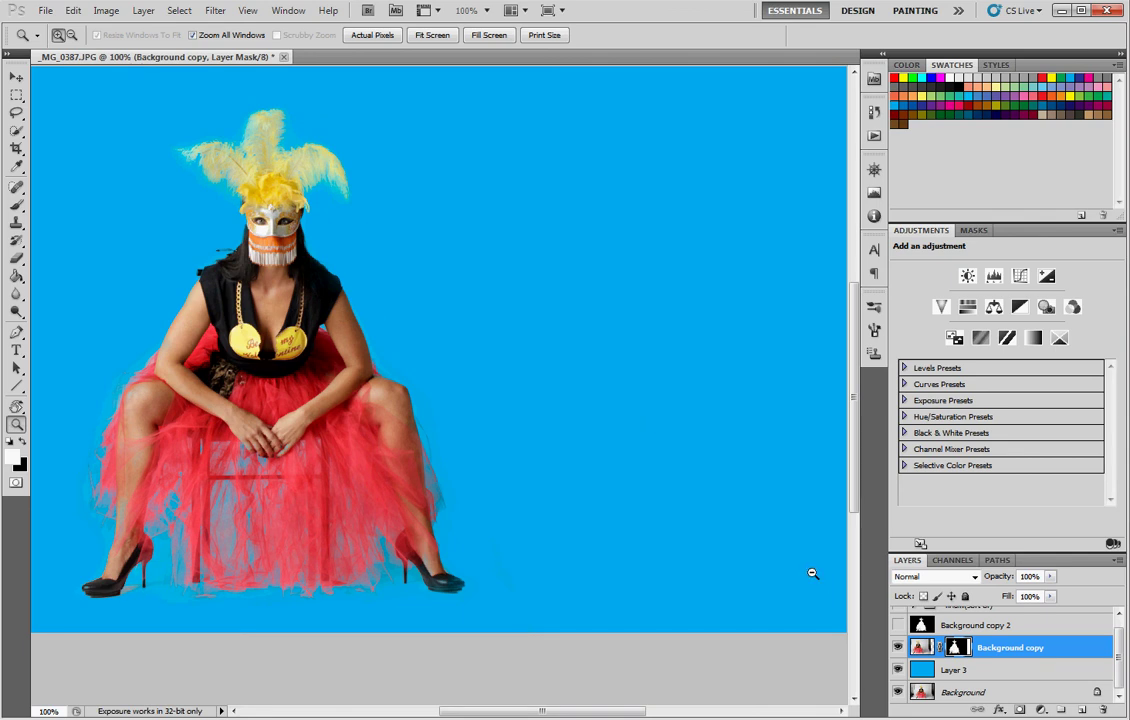
key("t")
left_click(602, 494)
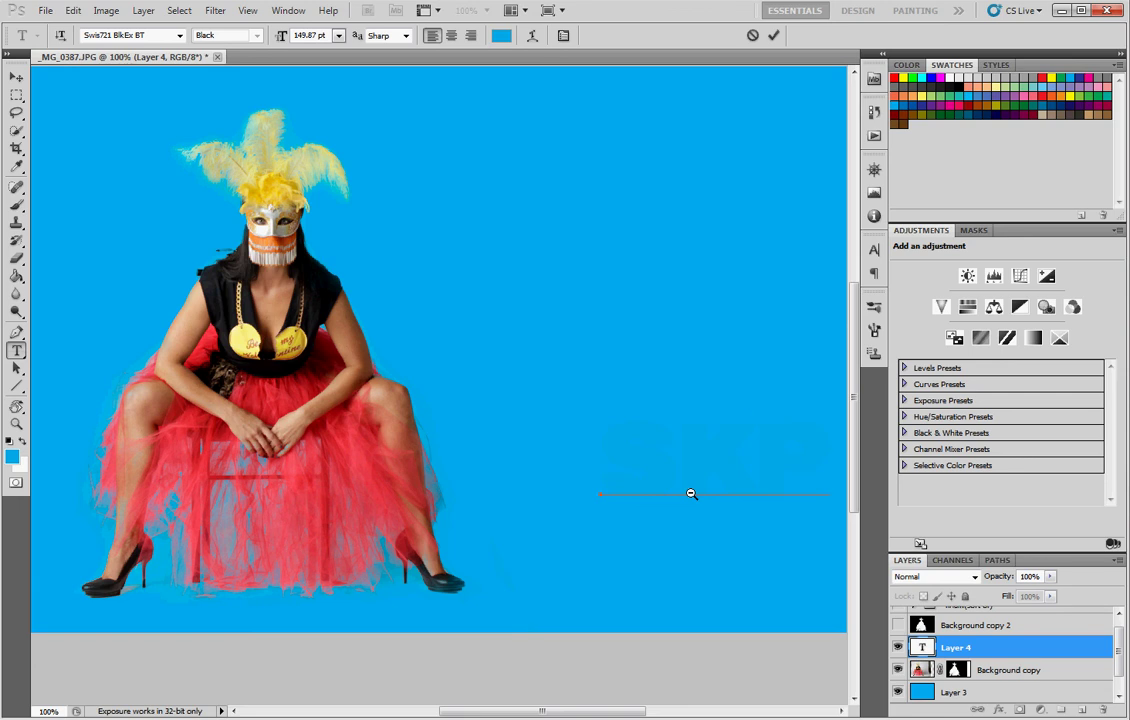
Set the SKP text's color to black and make the Background copy layer active.
key("ctrl+a")
left_click(501, 35)
left_click(817, 350)
key("Return")
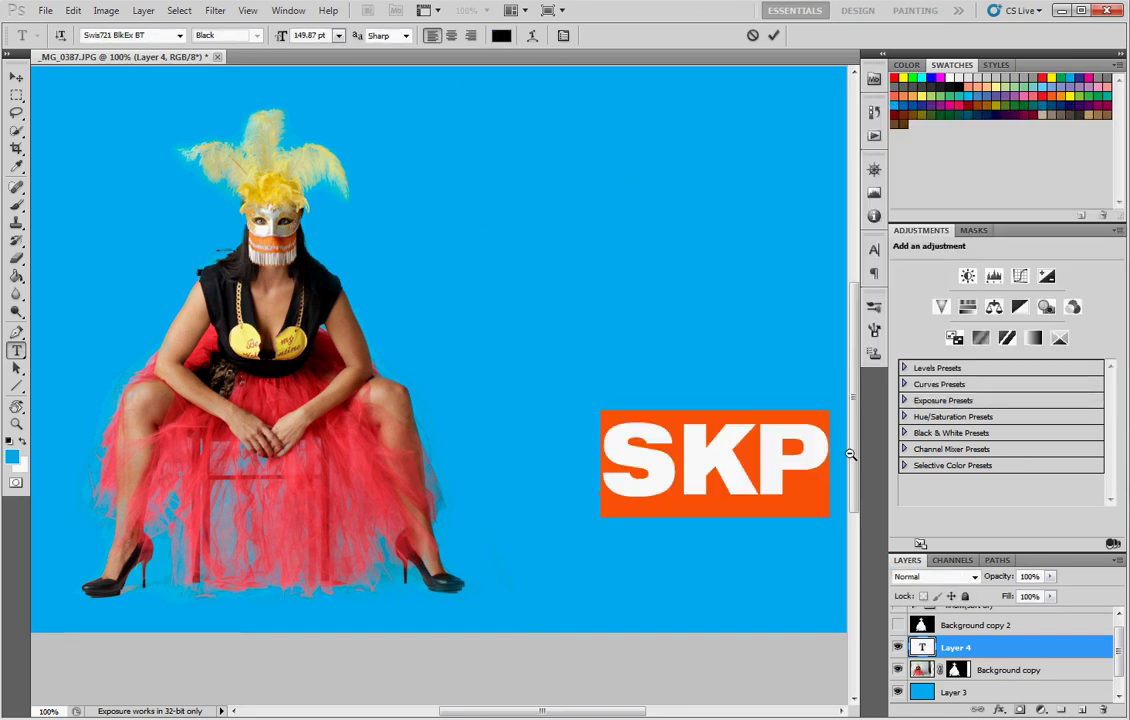
left_click(677, 460)
left_click(998, 669)
key("z")
left_click(532, 463, "alt")
left_click(504, 421)
left_click_drag(476, 361, 562, 387)
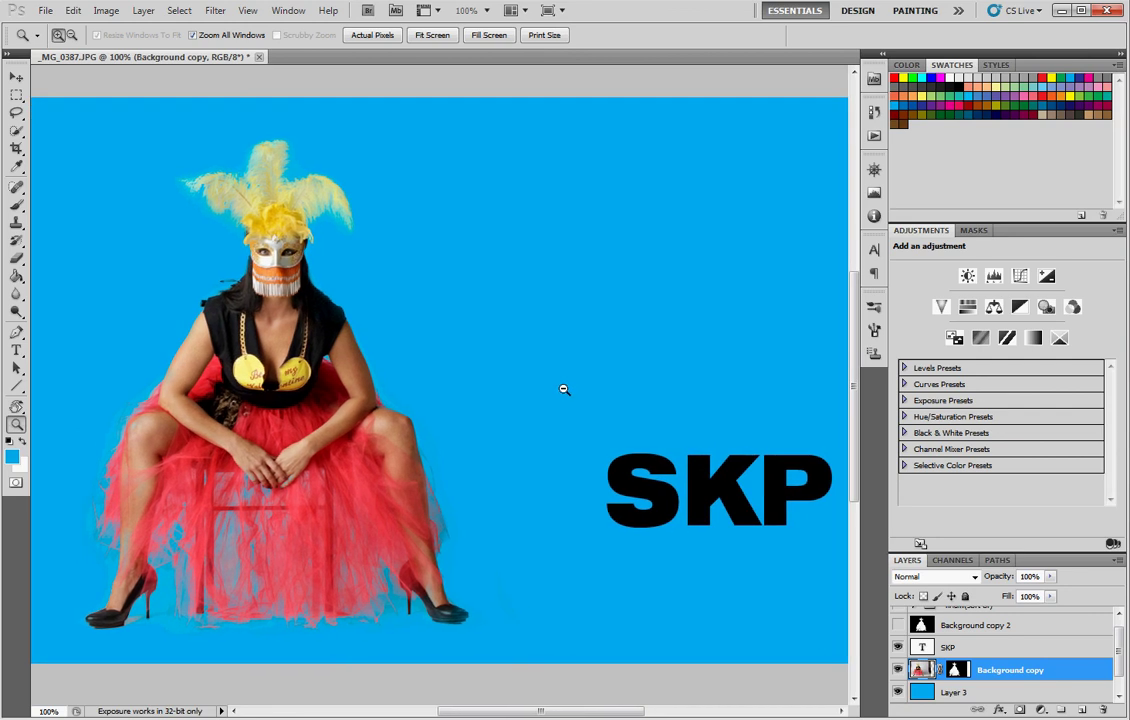